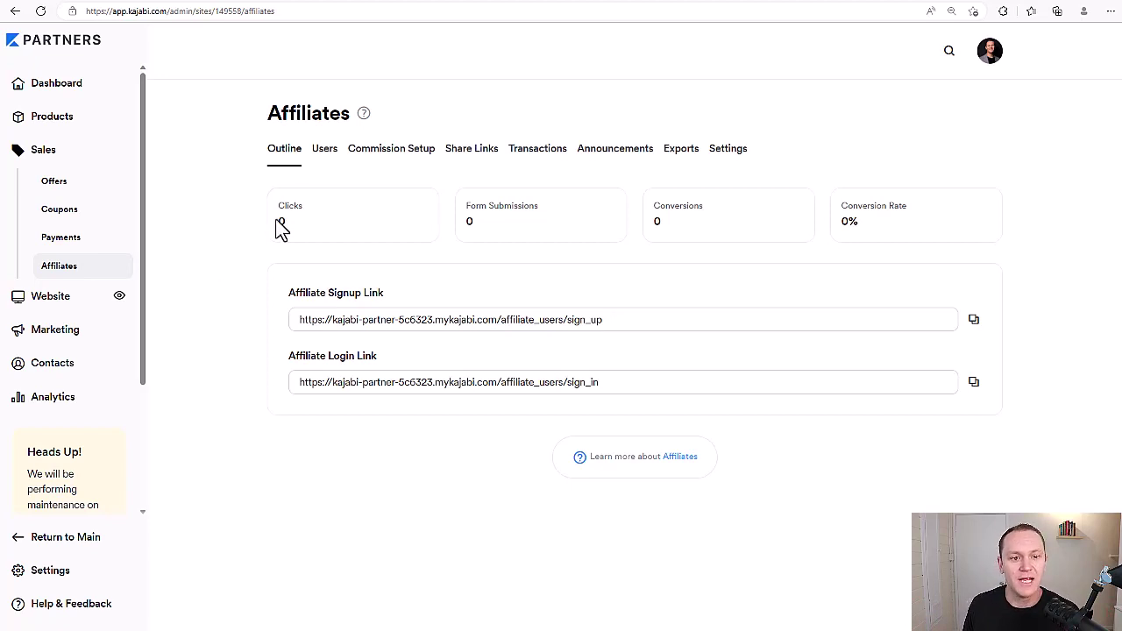
Examine the affiliate users list and the form for inviting new affiliates.
left_click(324, 163)
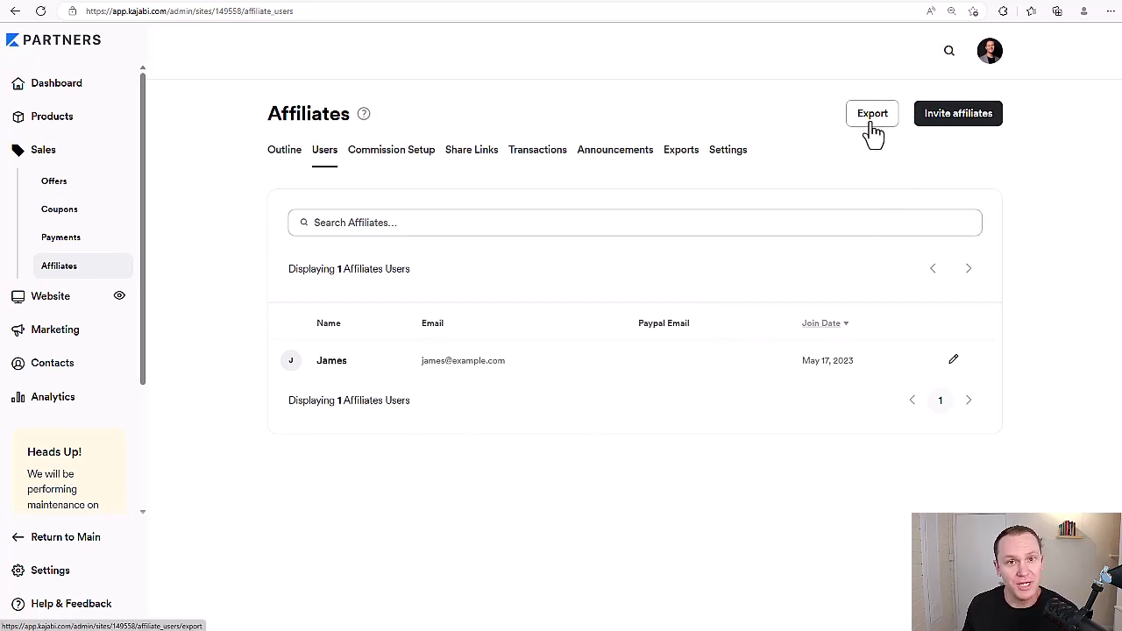
left_click(933, 119)
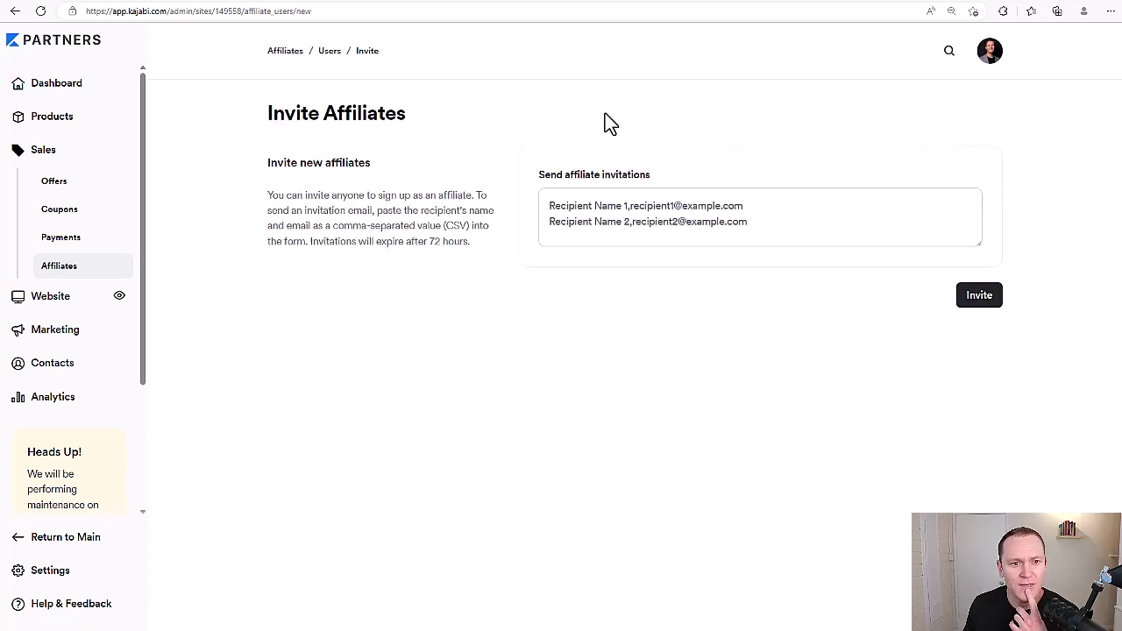
left_click_drag(248, 205, 395, 260)
left_click(488, 264)
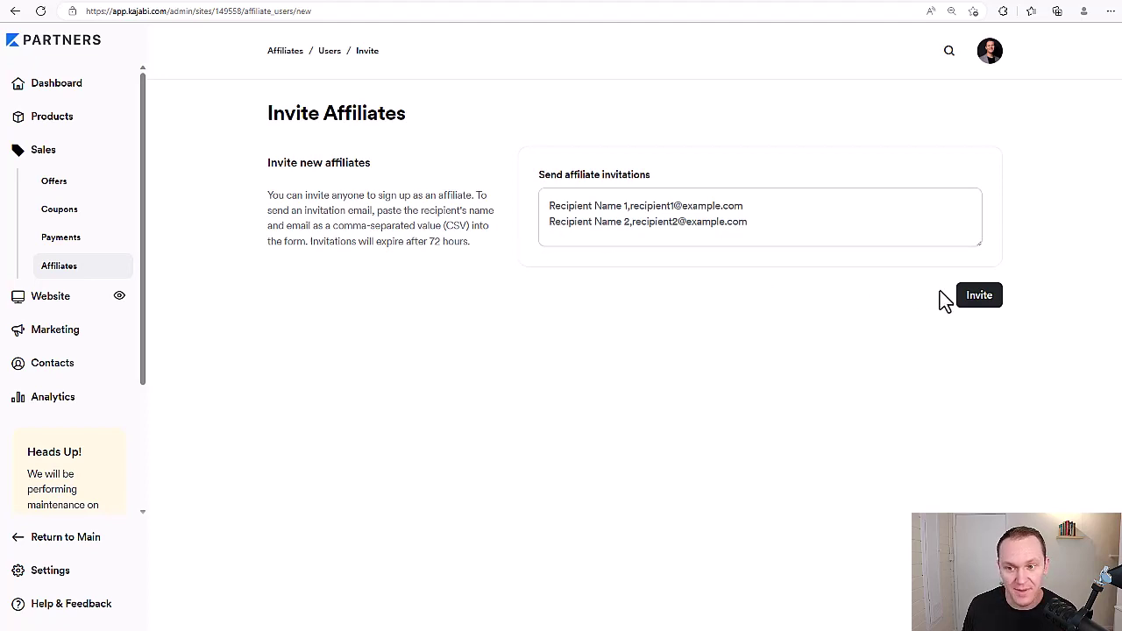
Enable affiliate commission for The Epic Mini Course offer in the commission setup.
left_click(285, 50)
left_click(385, 156)
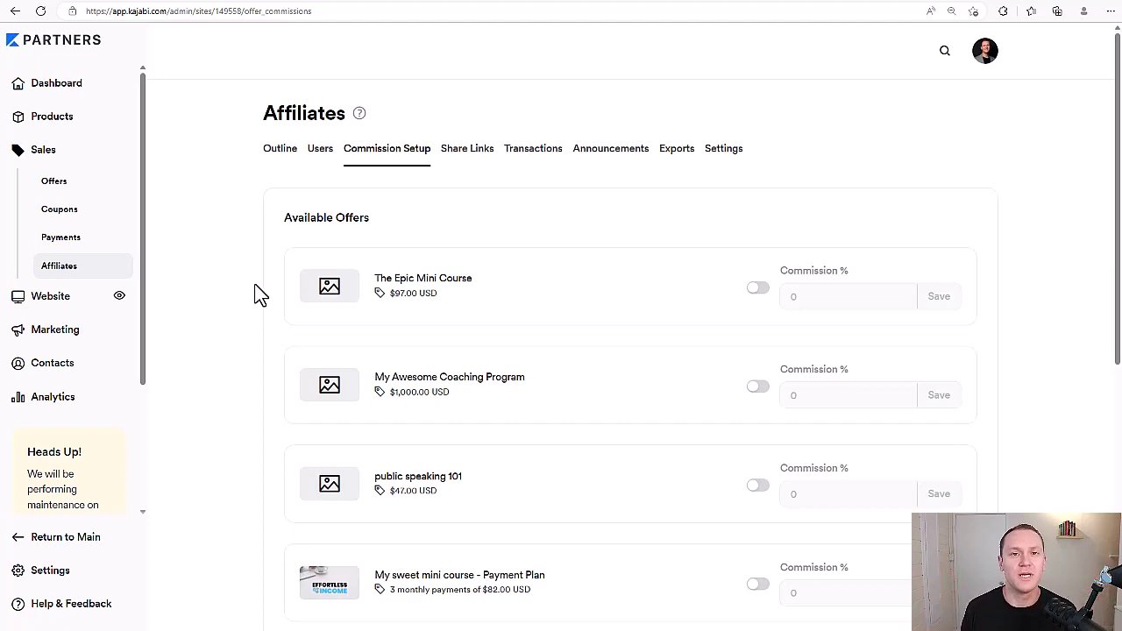
scroll(451, 259, "down", 5)
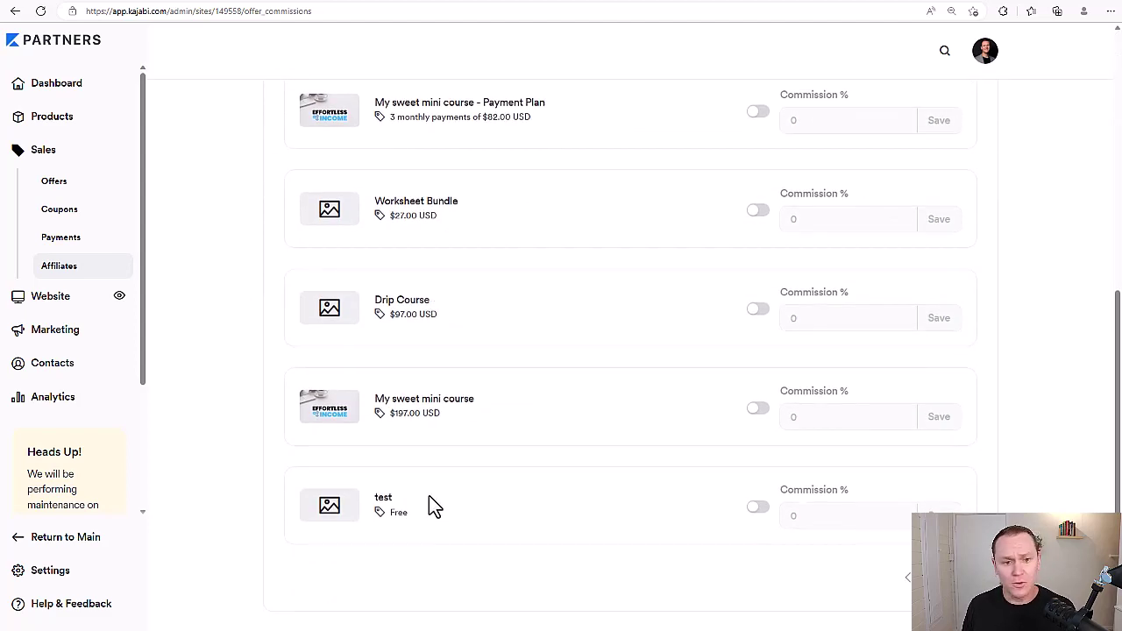
scroll(430, 499, "up", 5)
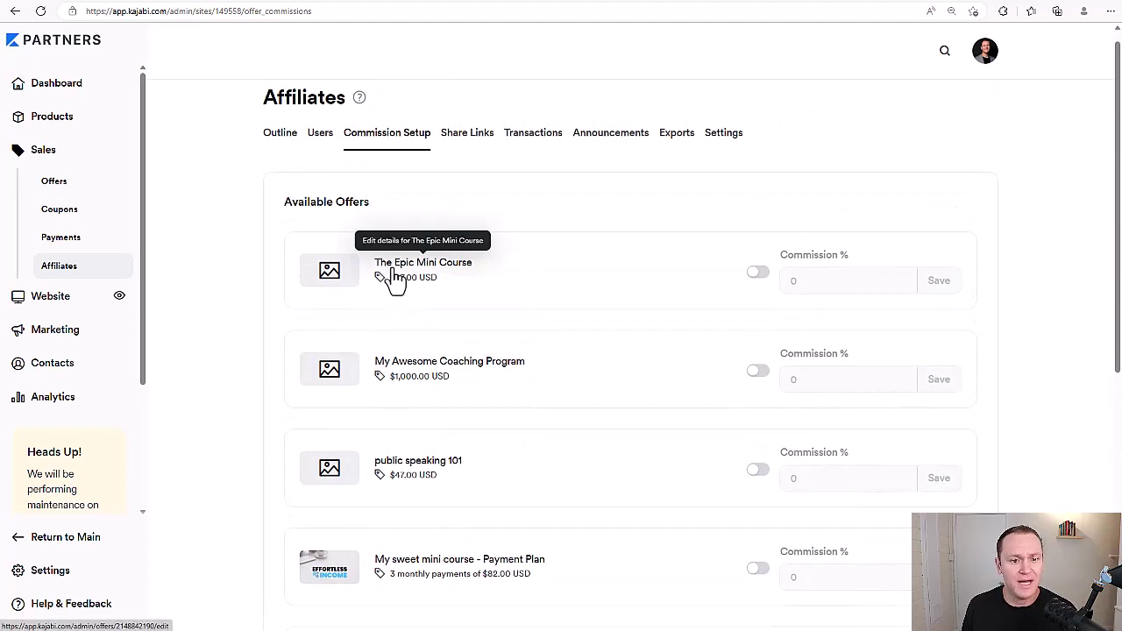
left_click(757, 274)
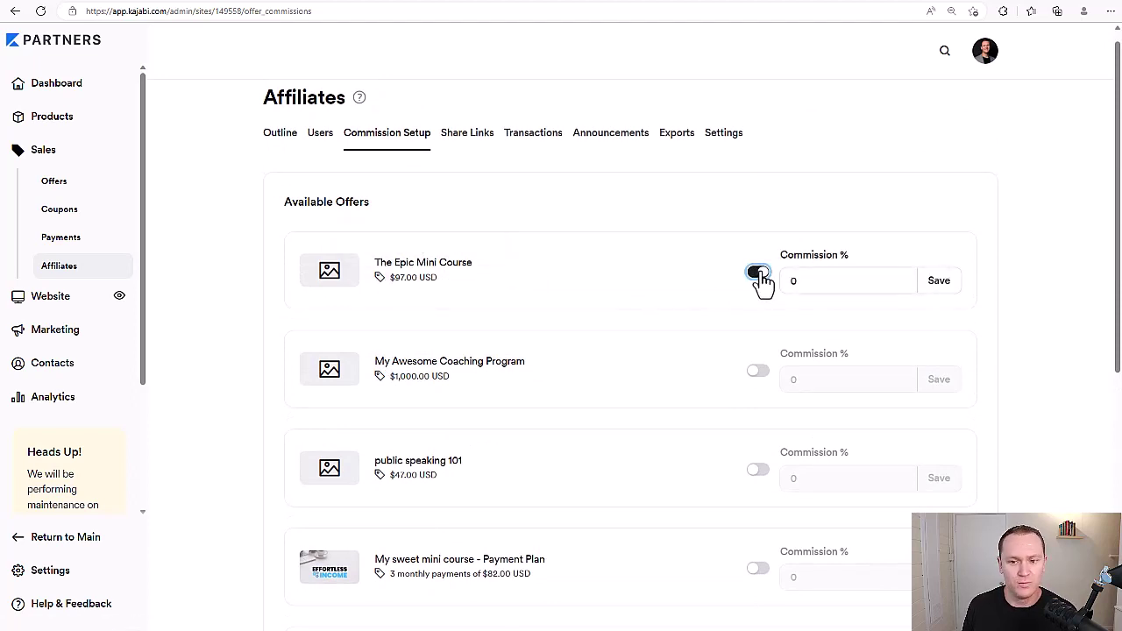
scroll(760, 285, "down", 3)
scroll(744, 307, "up", 3)
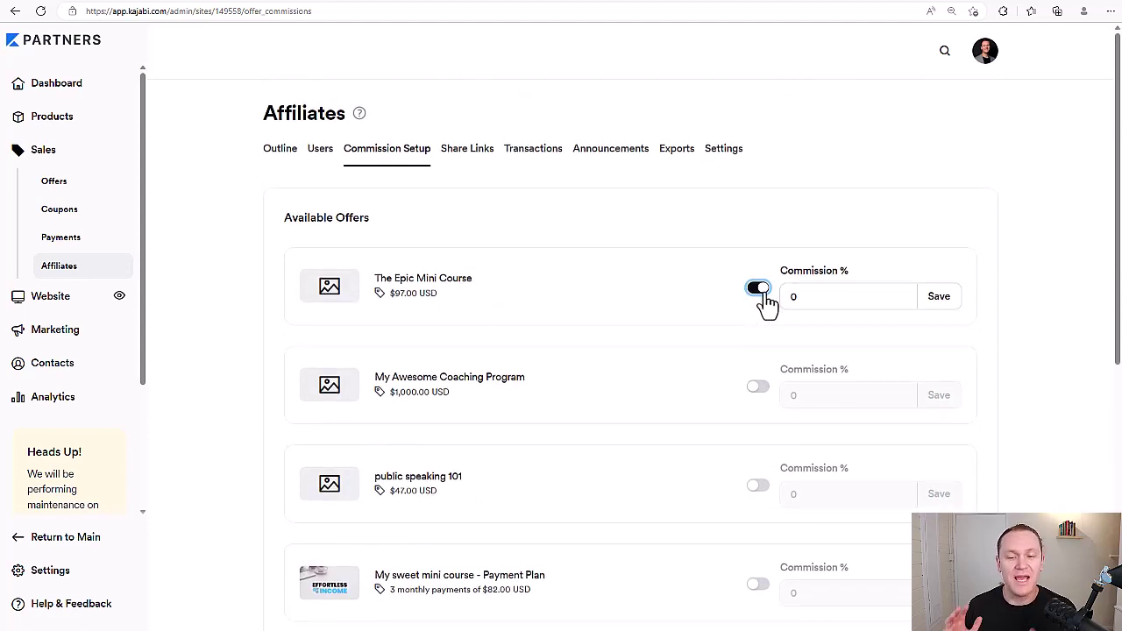
left_click(759, 289)
left_click(759, 289)
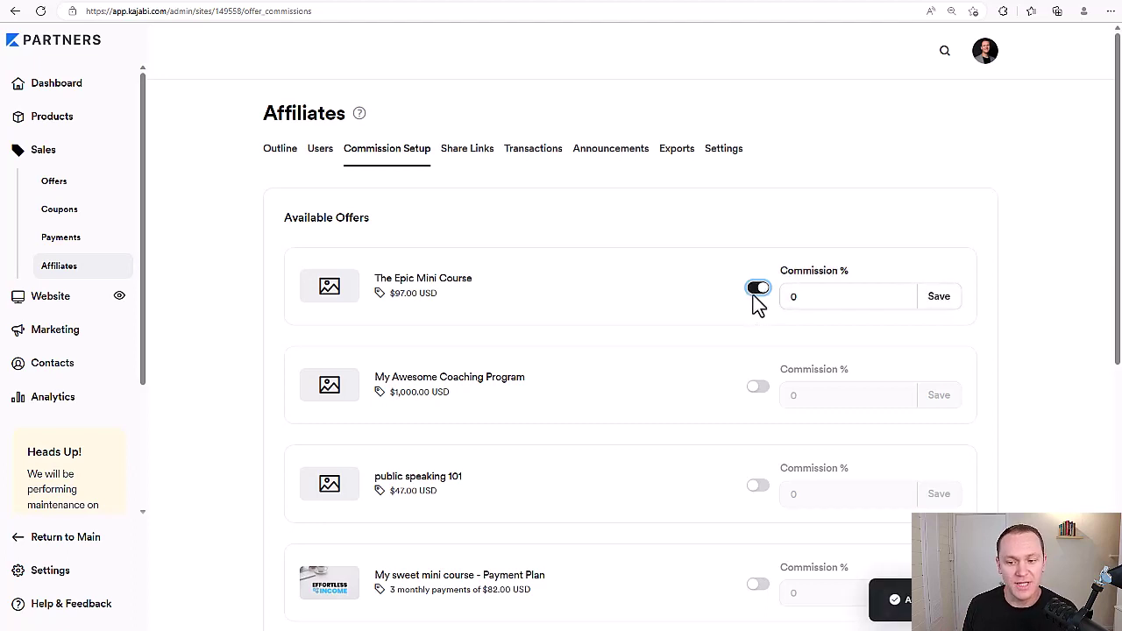
Set the affiliate commission for The Epic Mini Course to 20% and save it.
left_click(810, 298)
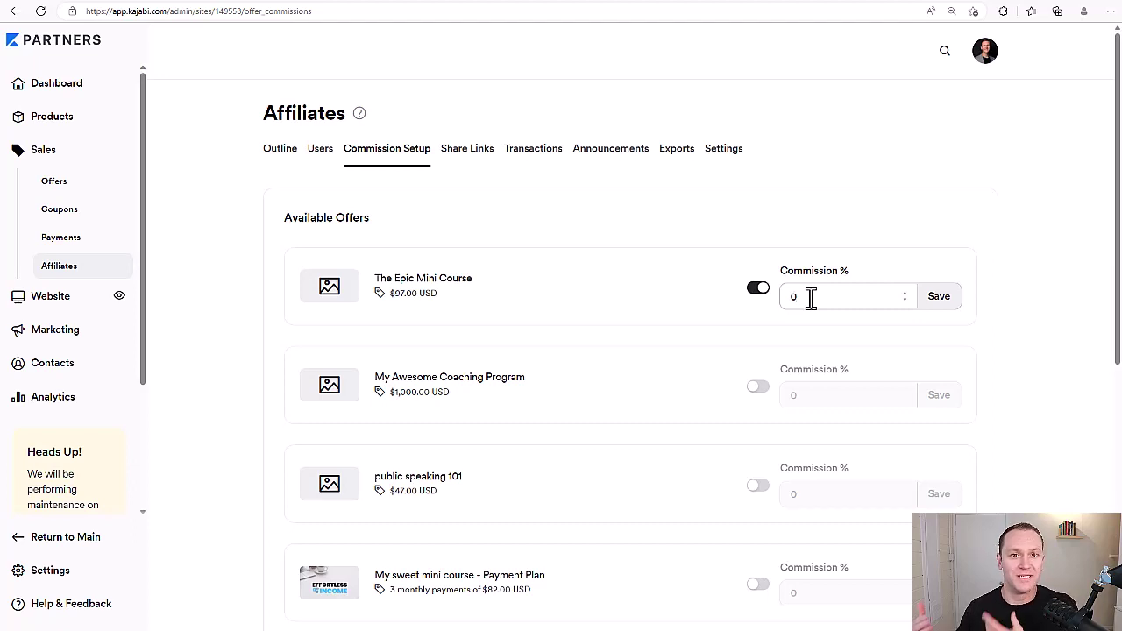
left_click_drag(810, 296, 769, 306)
type("20")
left_click(905, 301)
left_click(905, 293)
double_click(796, 296)
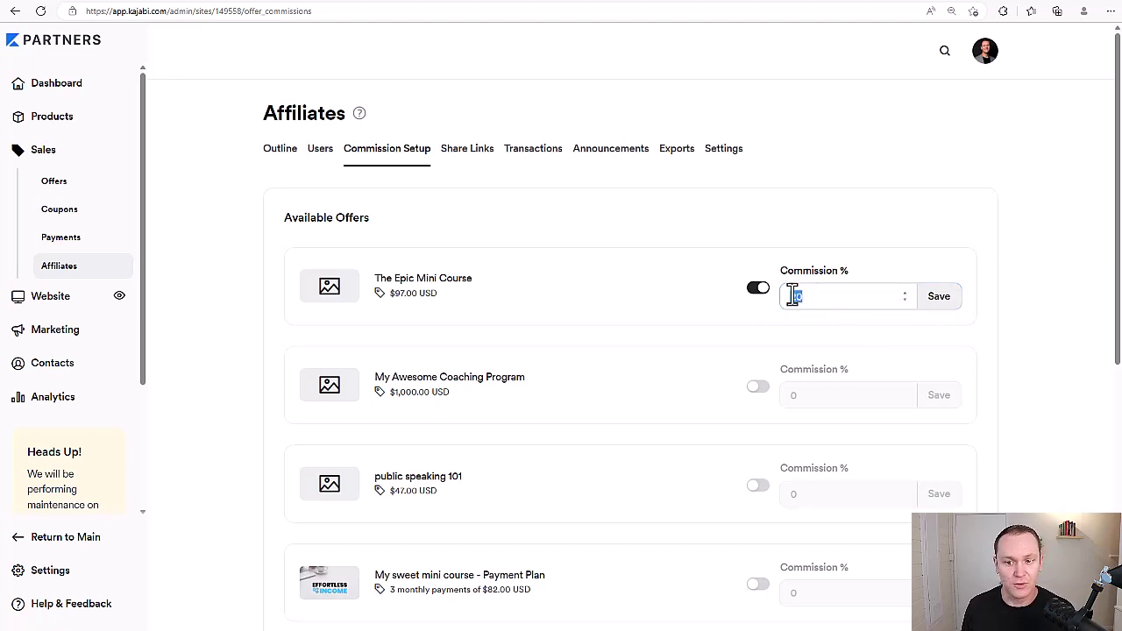
left_click(934, 300)
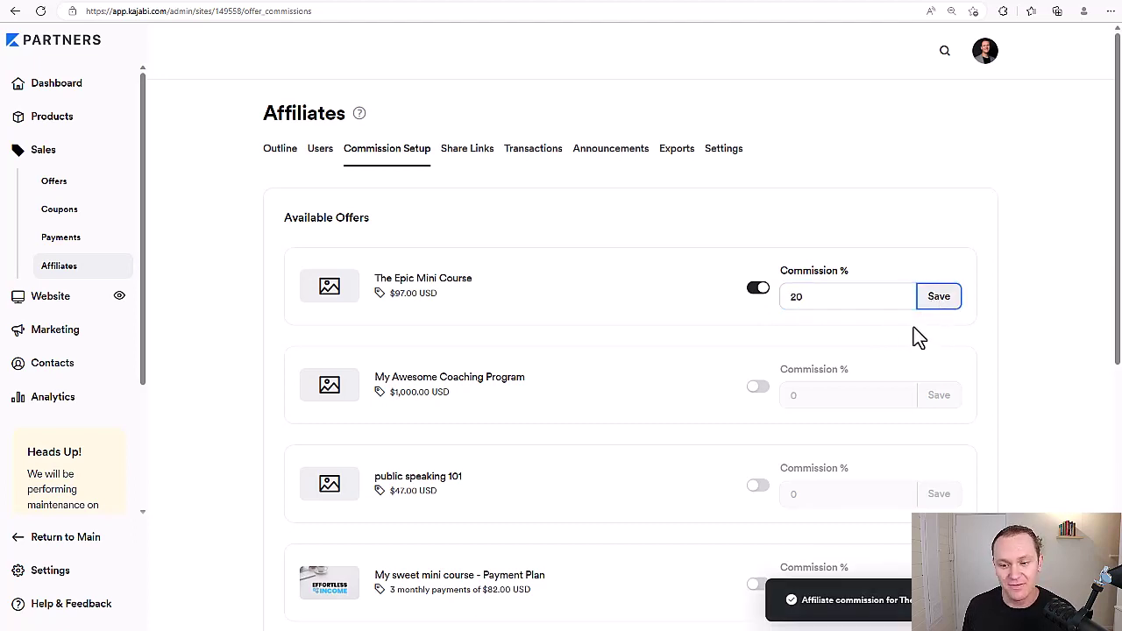
Start a new affiliate share link that redirects to the Offer Checkout Page of The Epic Mini Course.
left_click(464, 158)
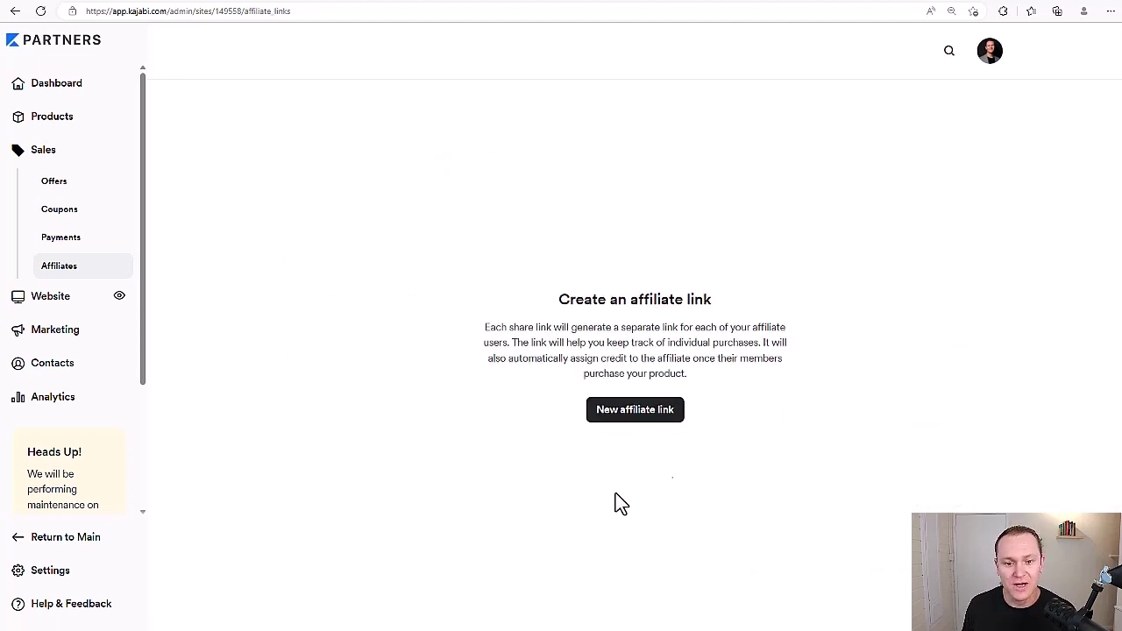
left_click(624, 412)
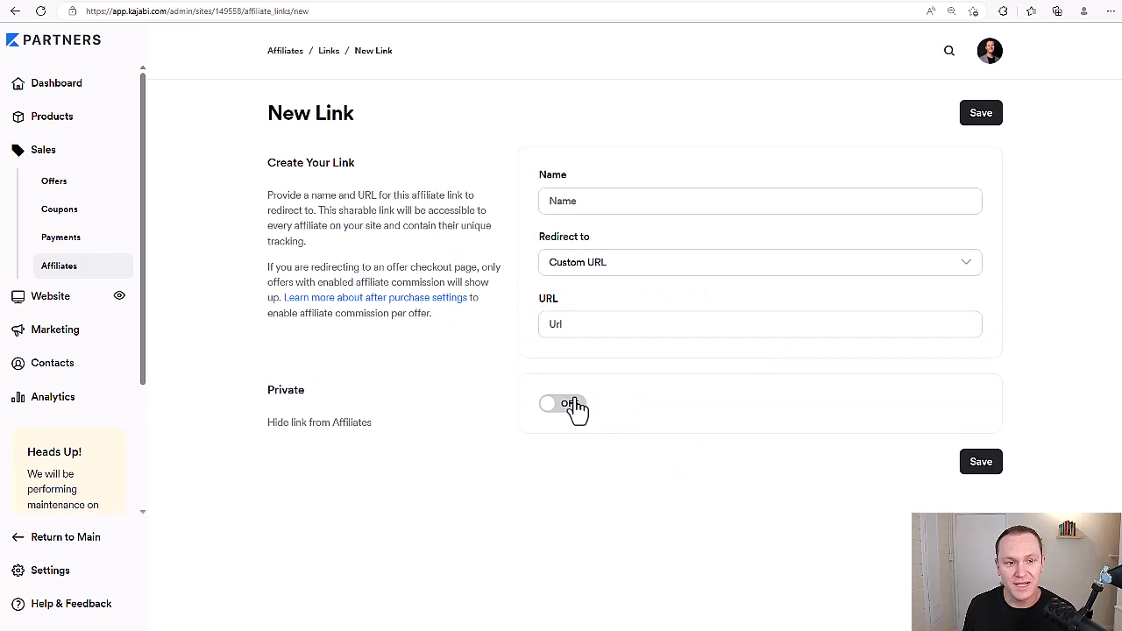
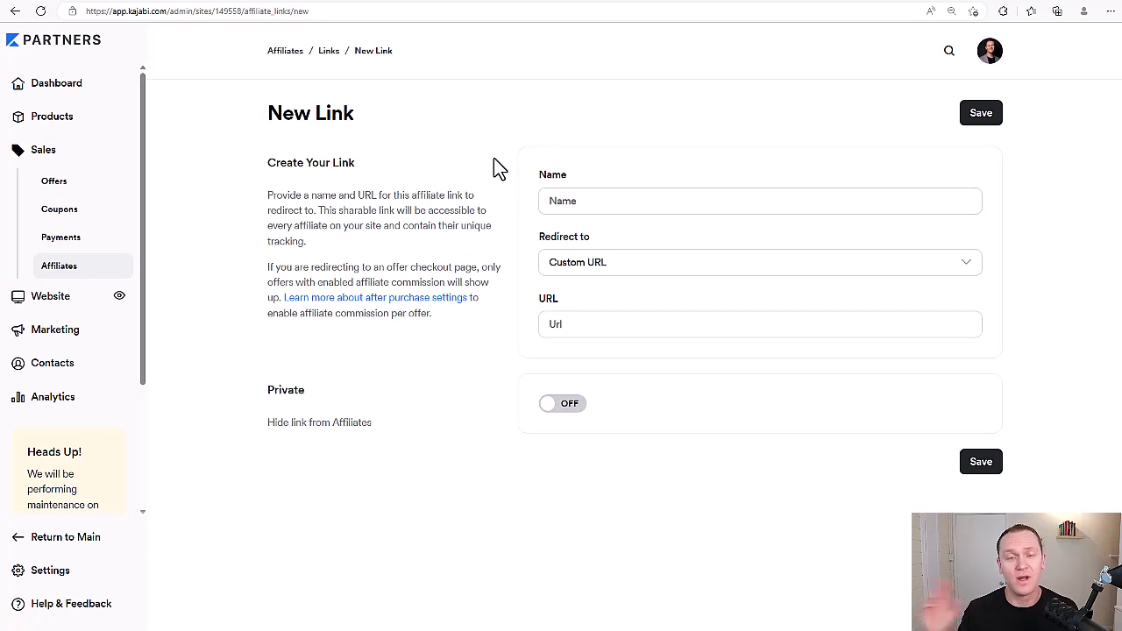
left_click(598, 267)
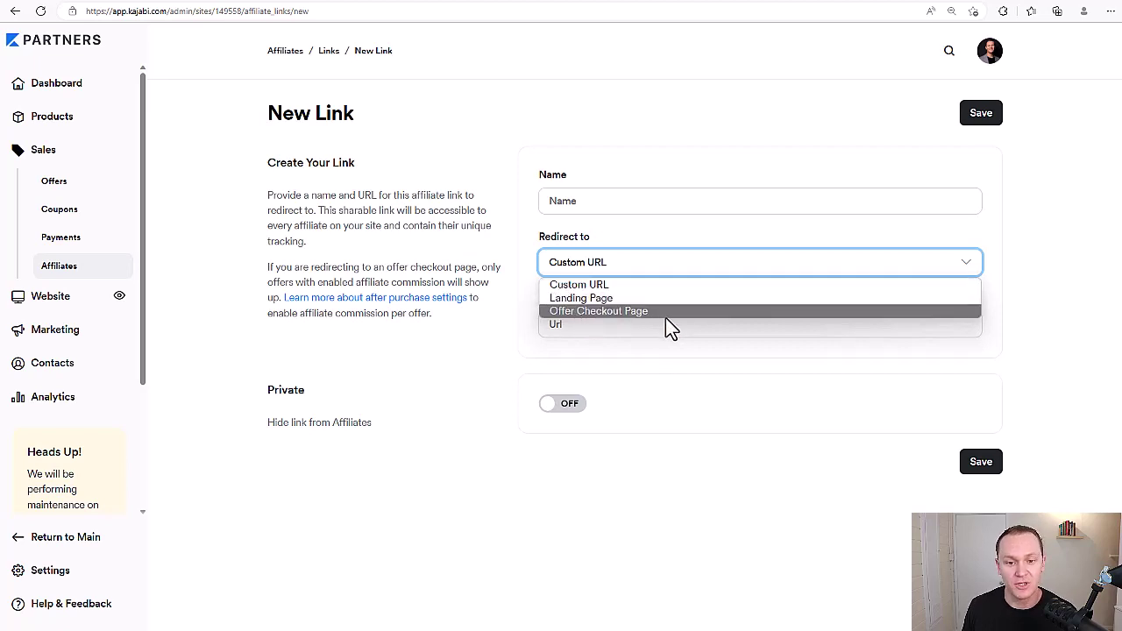
left_click(508, 267)
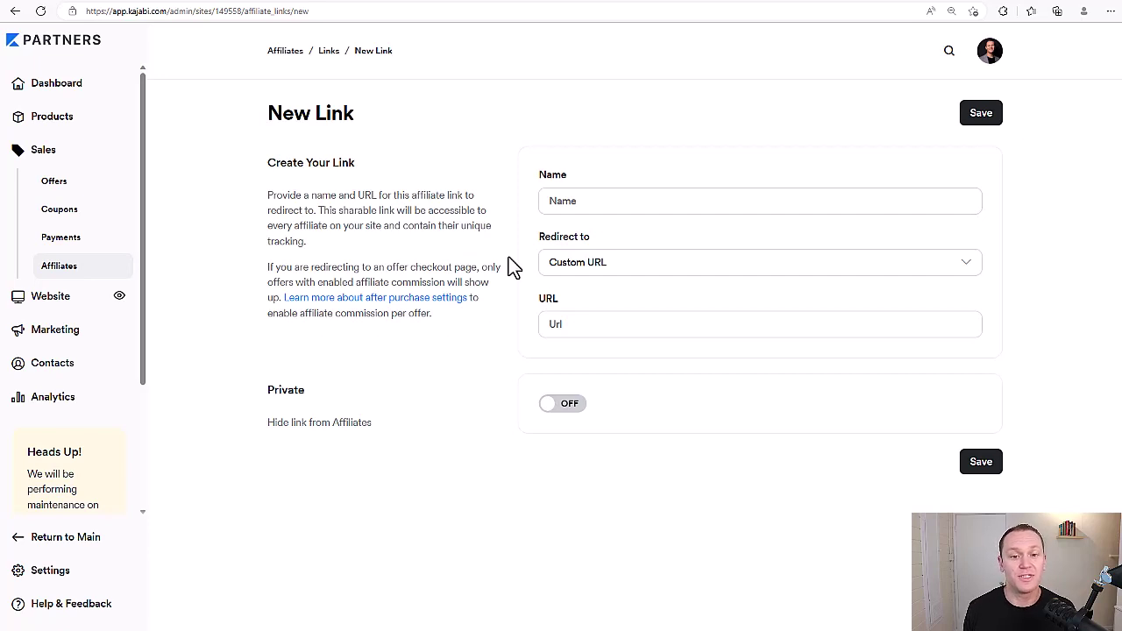
left_click(571, 266)
left_click(582, 308)
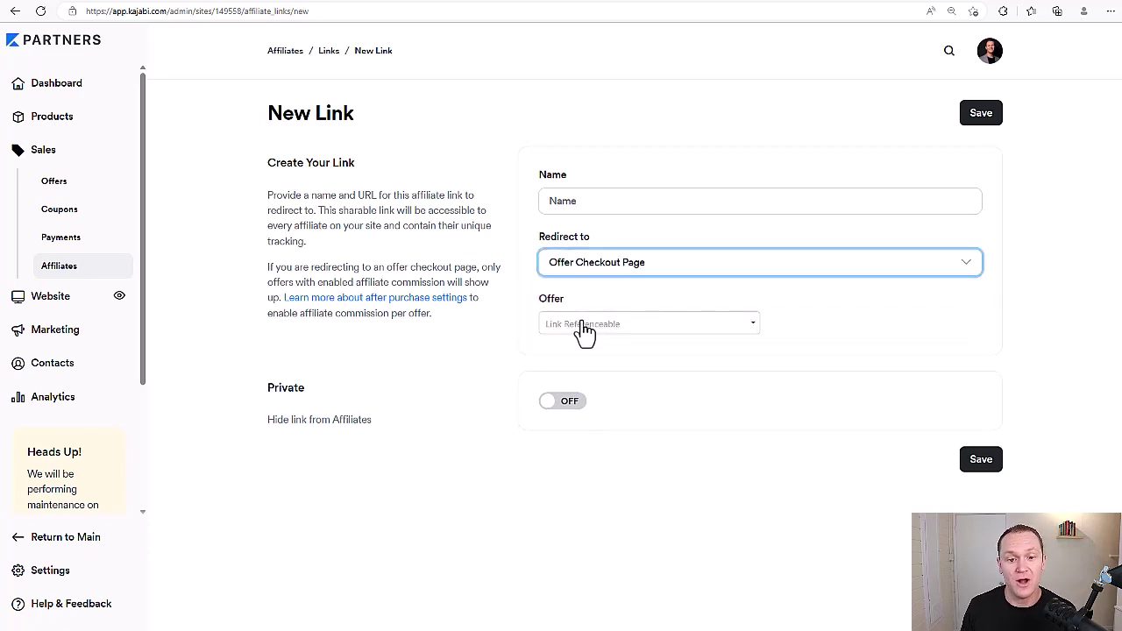
left_click(574, 326)
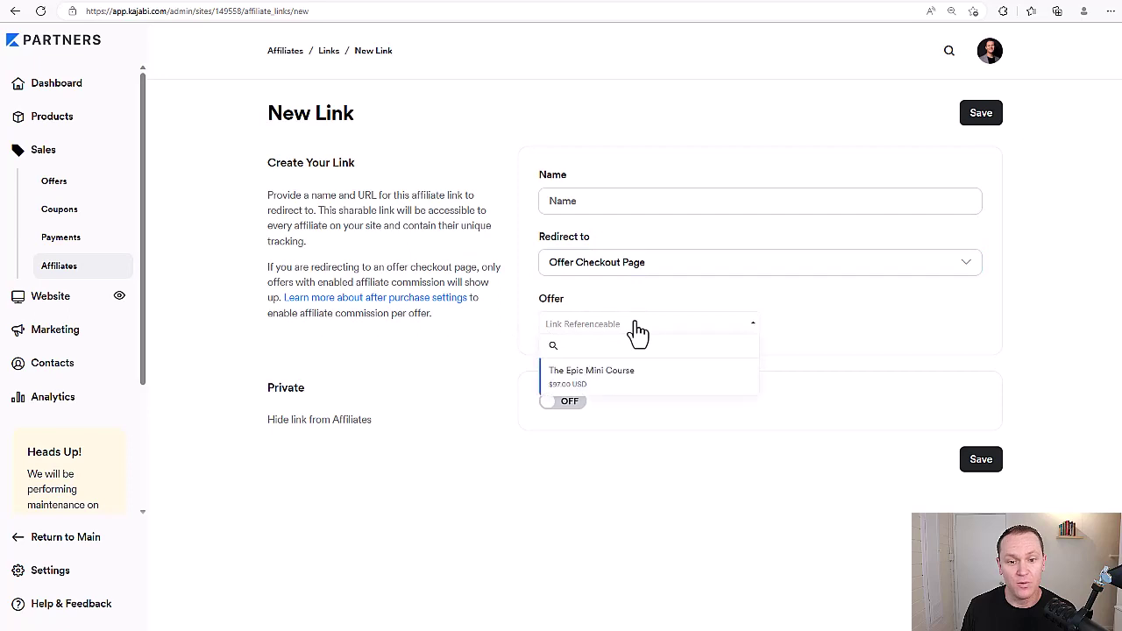
left_click(608, 388)
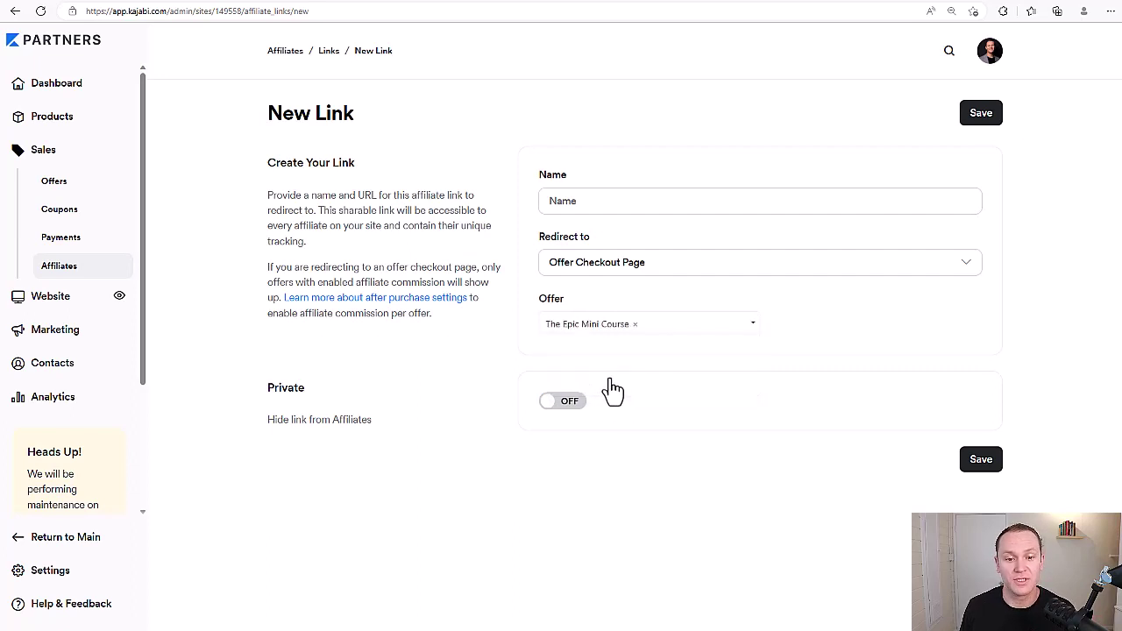
Try the Landing Page and Custom URL redirect options for the new affiliate link.
left_click(703, 272)
left_click(658, 296)
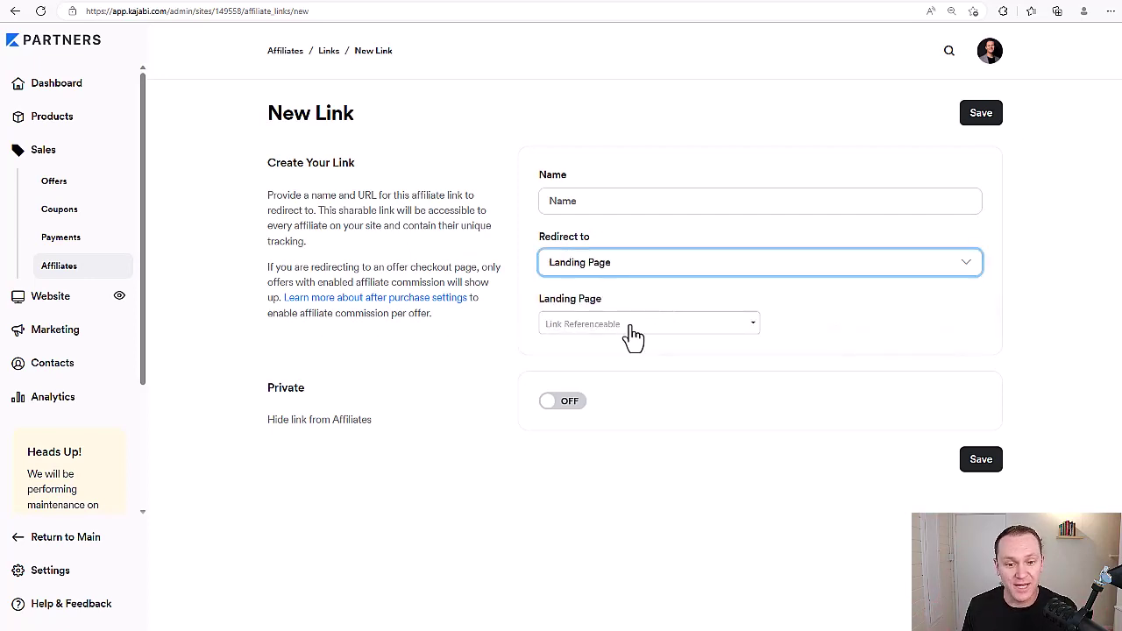
left_click(632, 338)
left_click(629, 281)
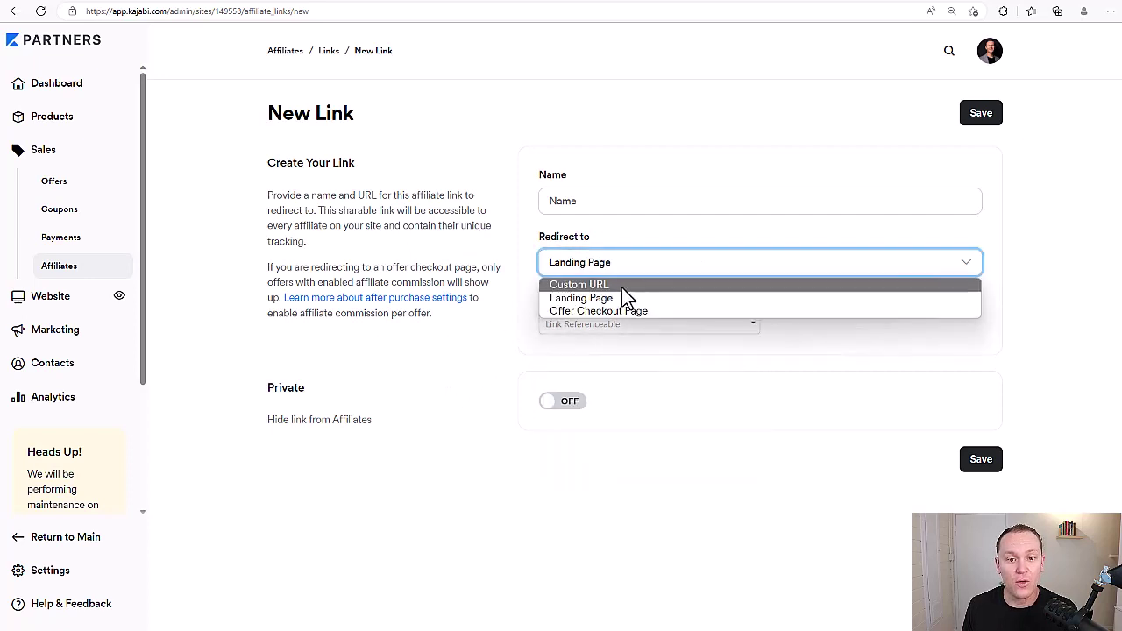
left_click(622, 286)
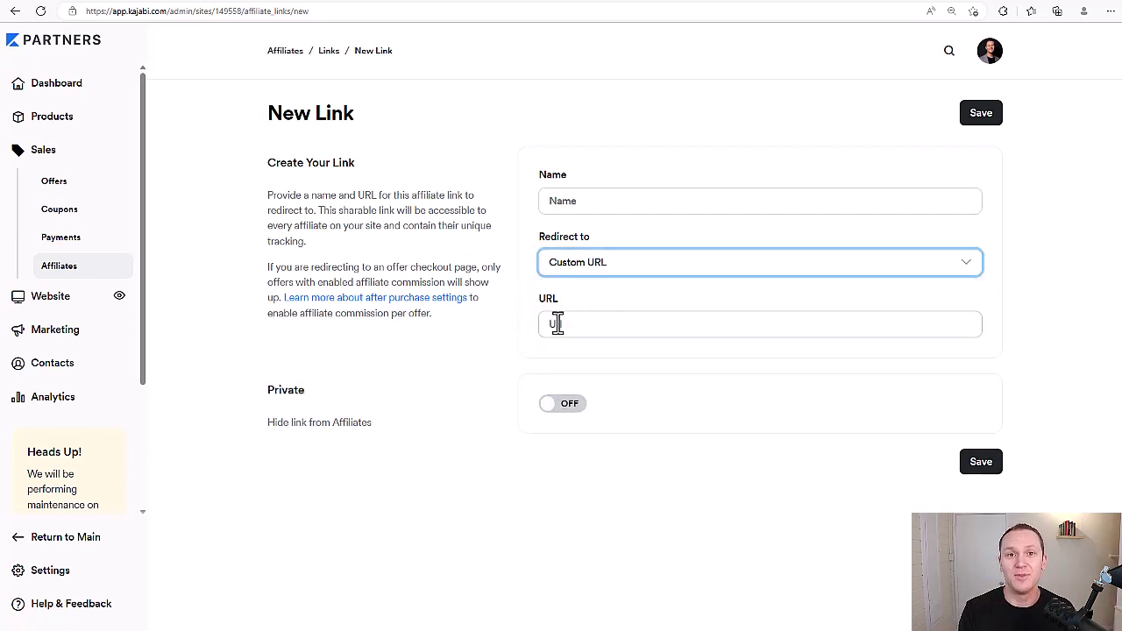
Set the redirect to Offer Checkout Page and save the link with the name Epic Mini Course Affiliate.
left_click(596, 266)
left_click(613, 305)
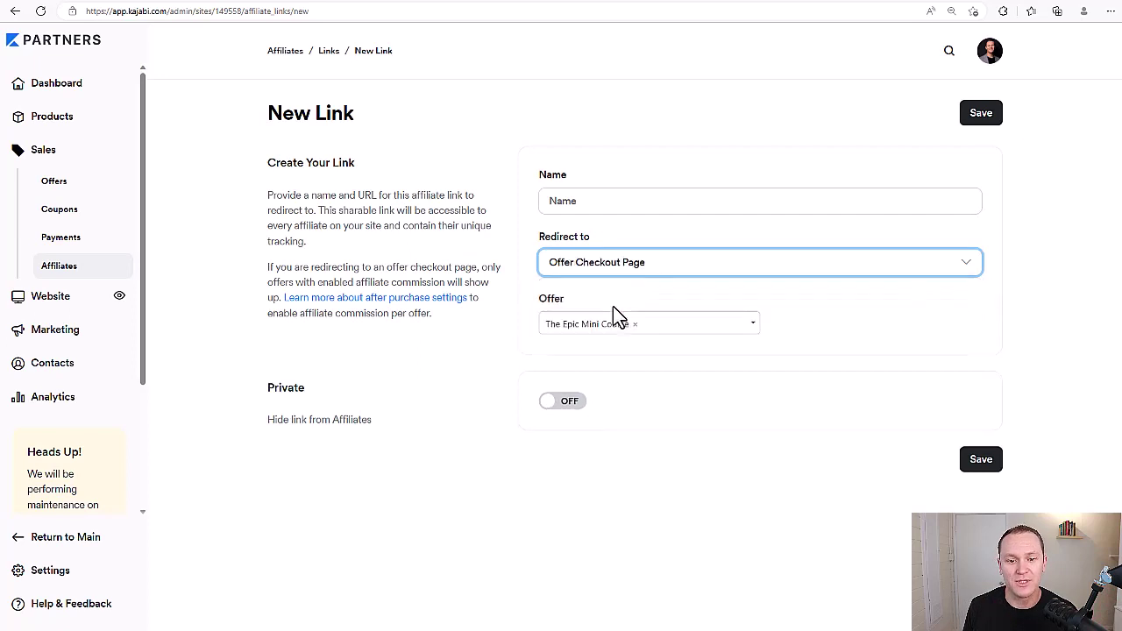
left_click(981, 118)
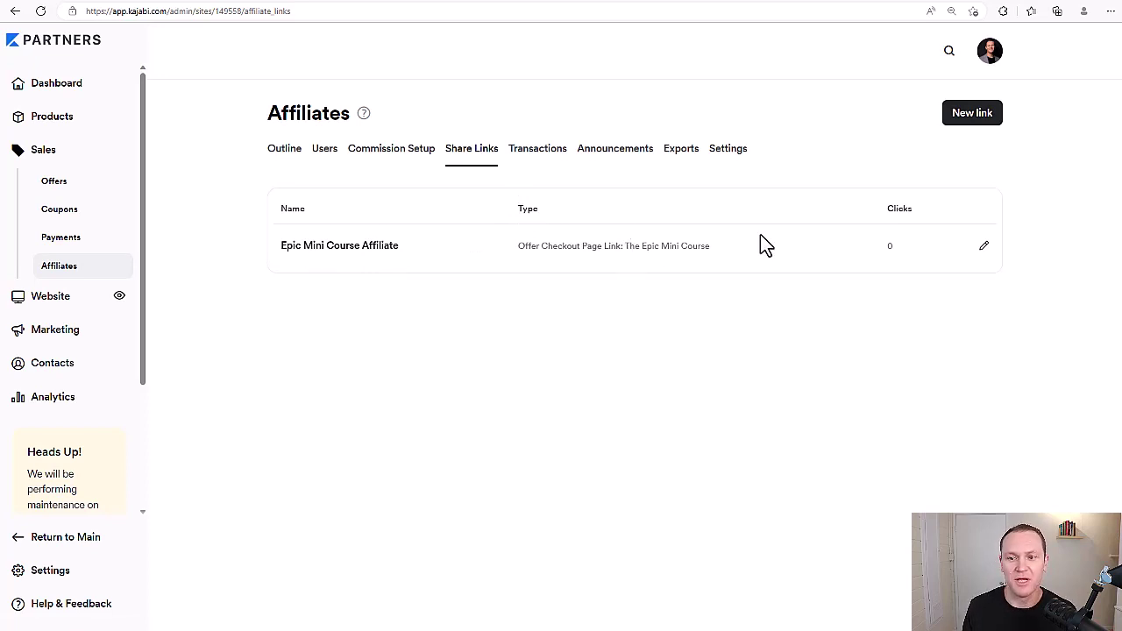
Check the affiliate transactions, and open the affiliate settings with the coupon introduction dismissed.
left_click(537, 158)
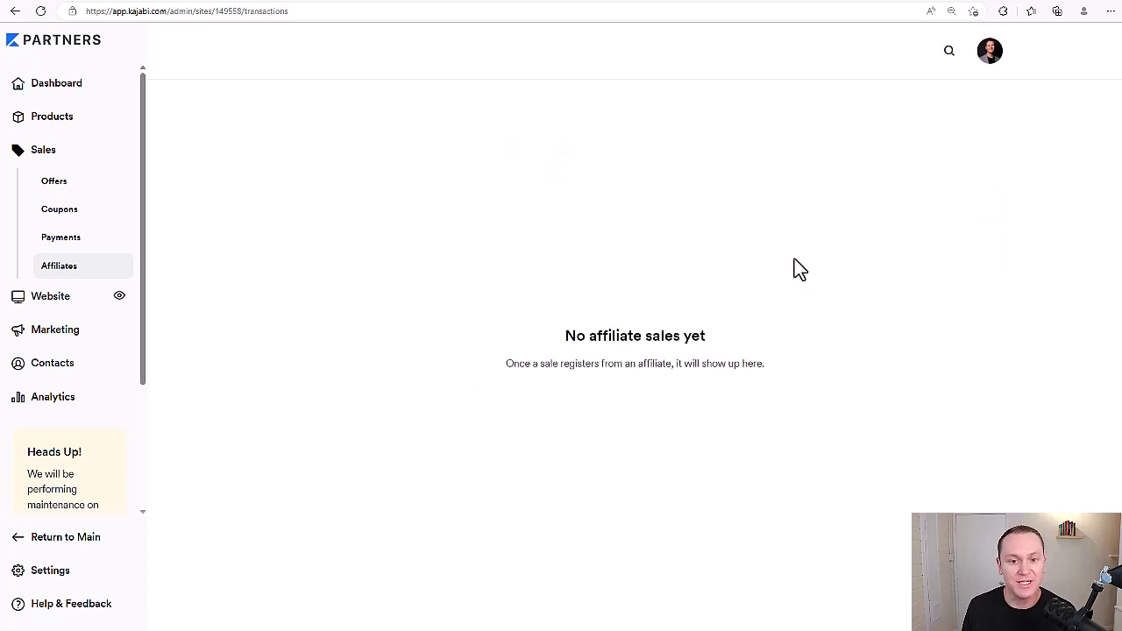
left_click(103, 277)
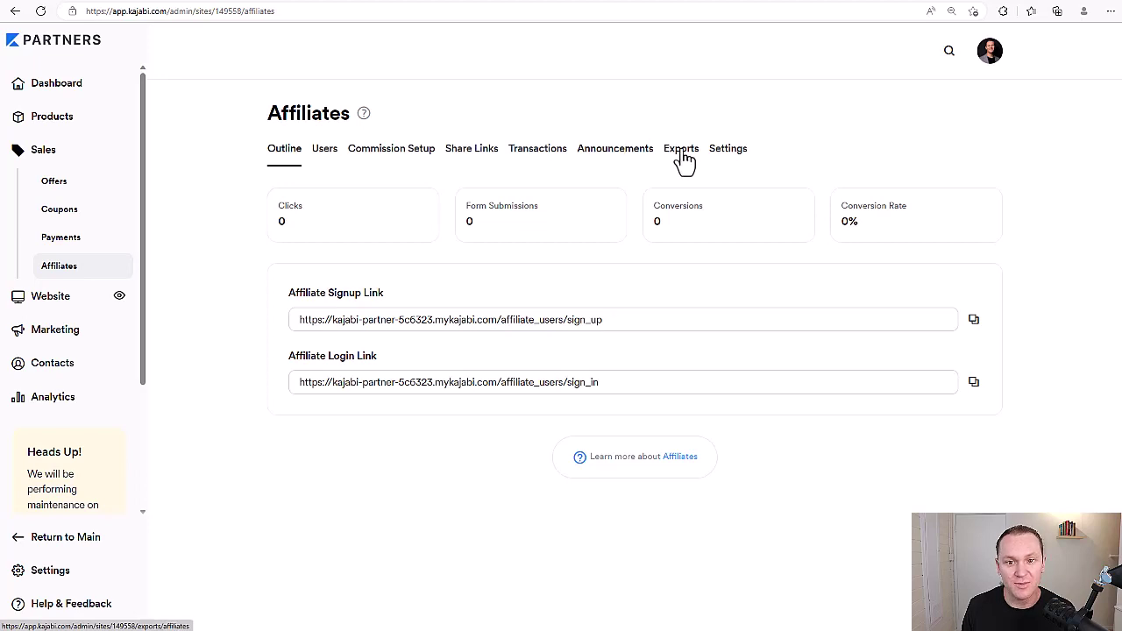
left_click(730, 153)
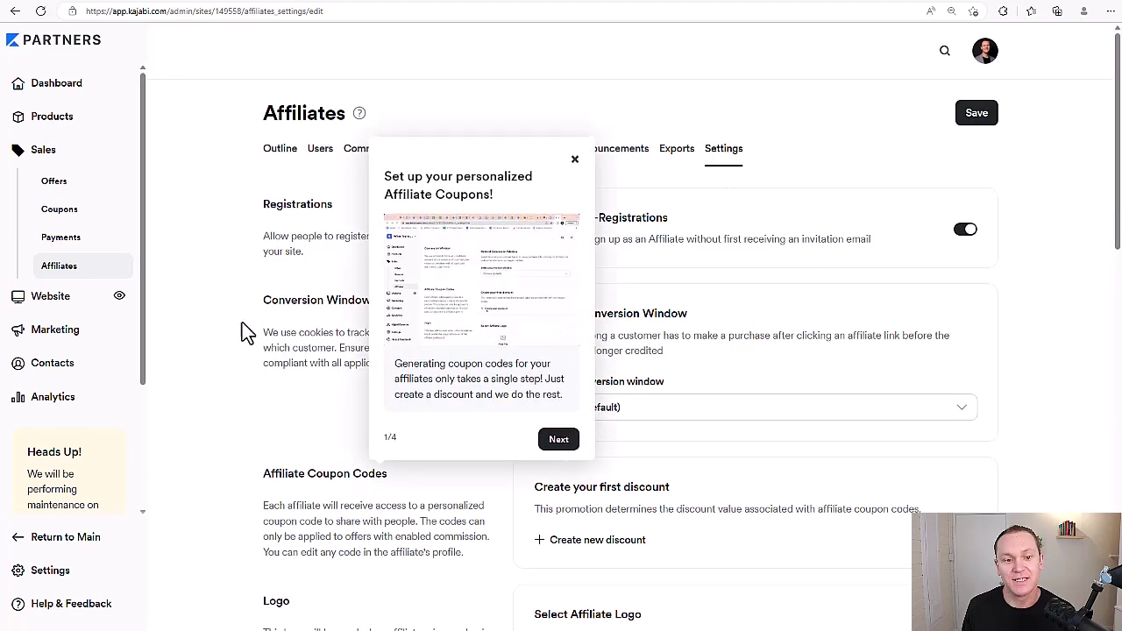
left_click(576, 167)
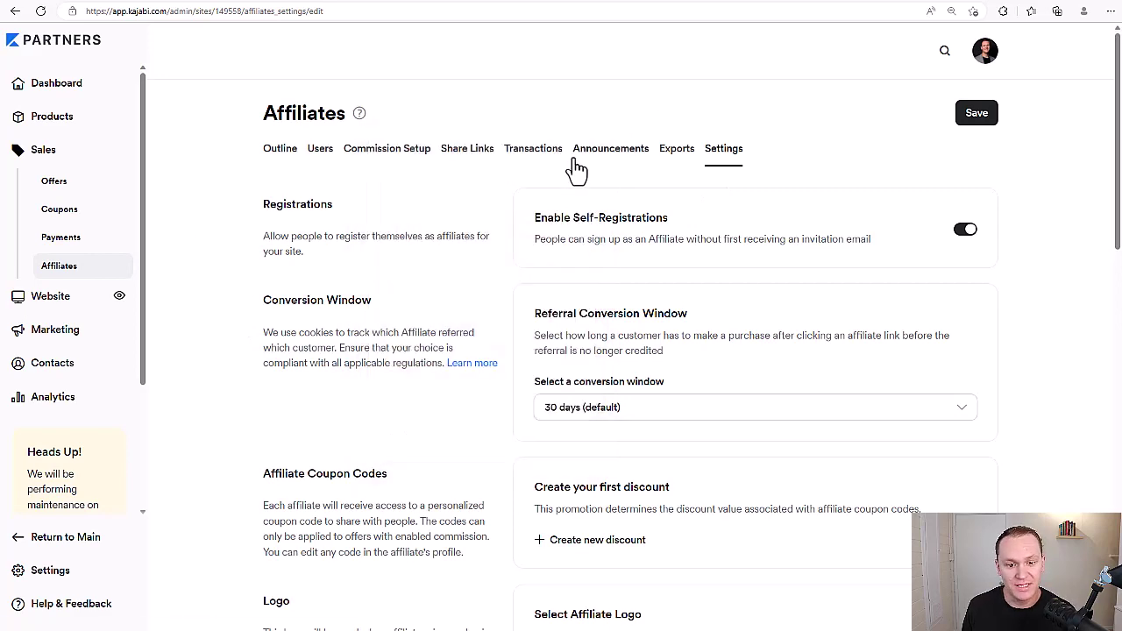
Examine the self-registration setting and the available choices for the referral conversion window.
scroll(176, 266, "down", 1)
scroll(176, 266, "up", 1)
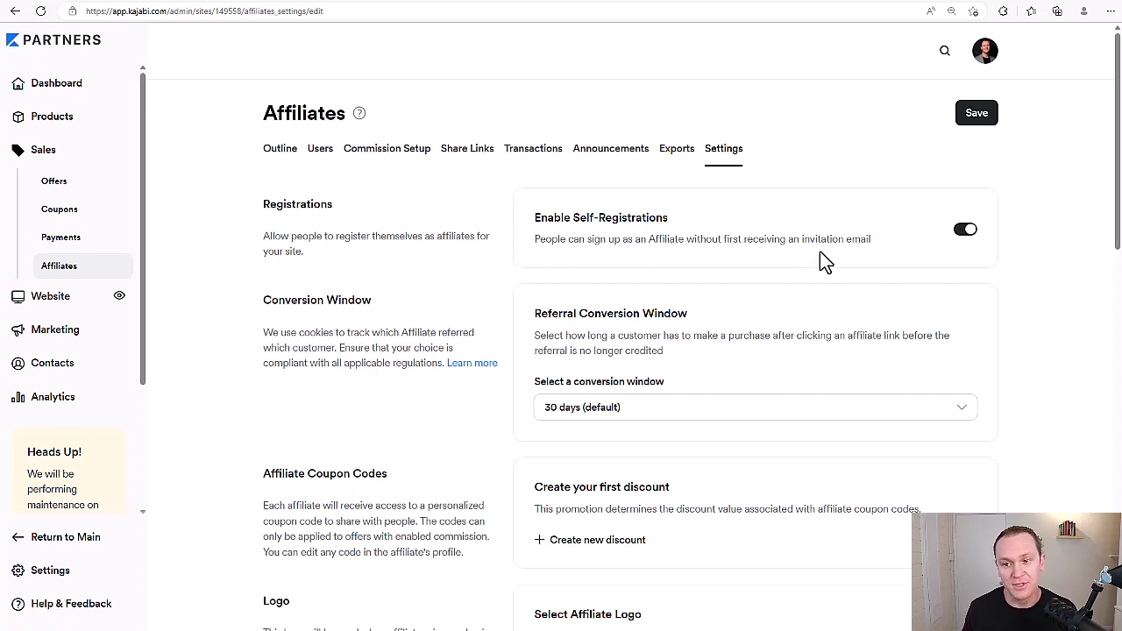
scroll(1017, 241, "down", 2)
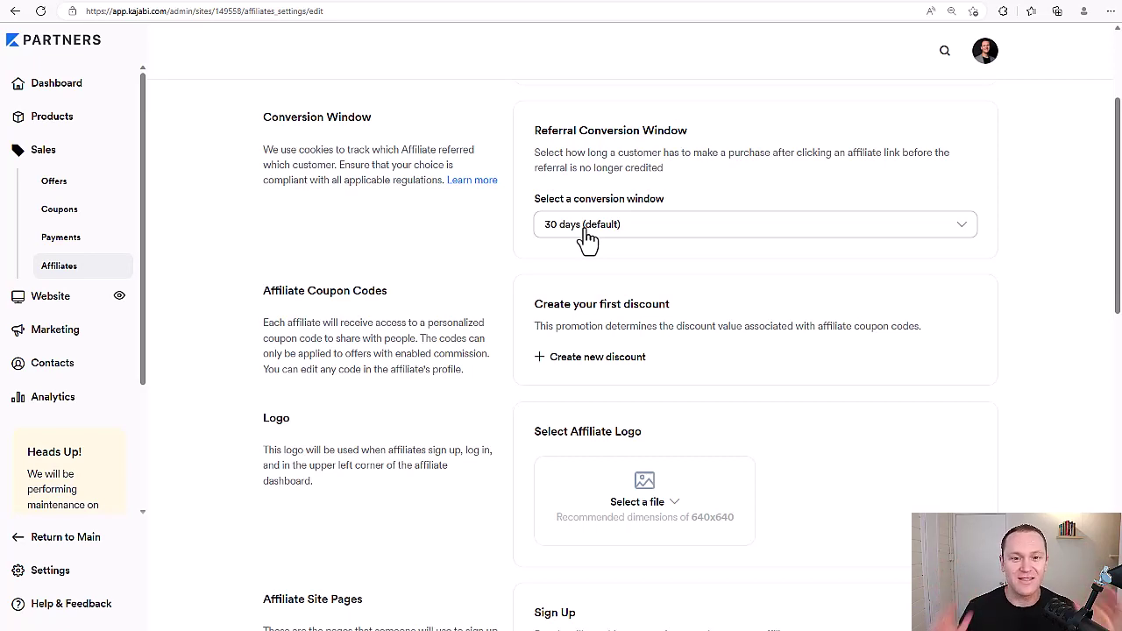
left_click(585, 229)
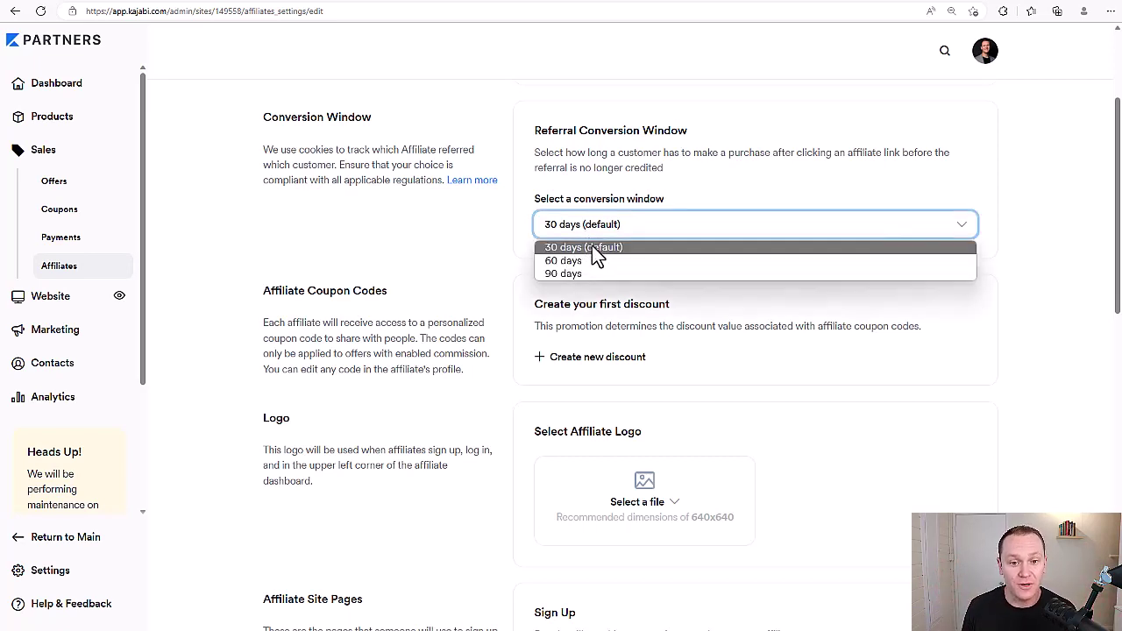
left_click(475, 223)
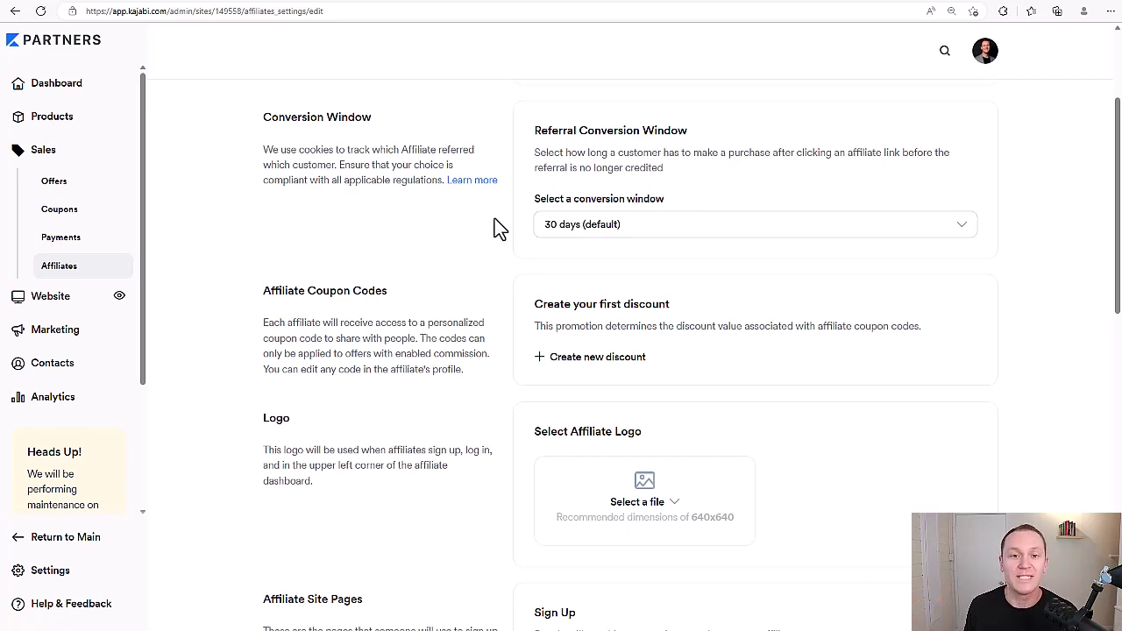
Examine the Affiliate Coupon Codes section of the affiliate settings.
scroll(491, 225, "down", 2)
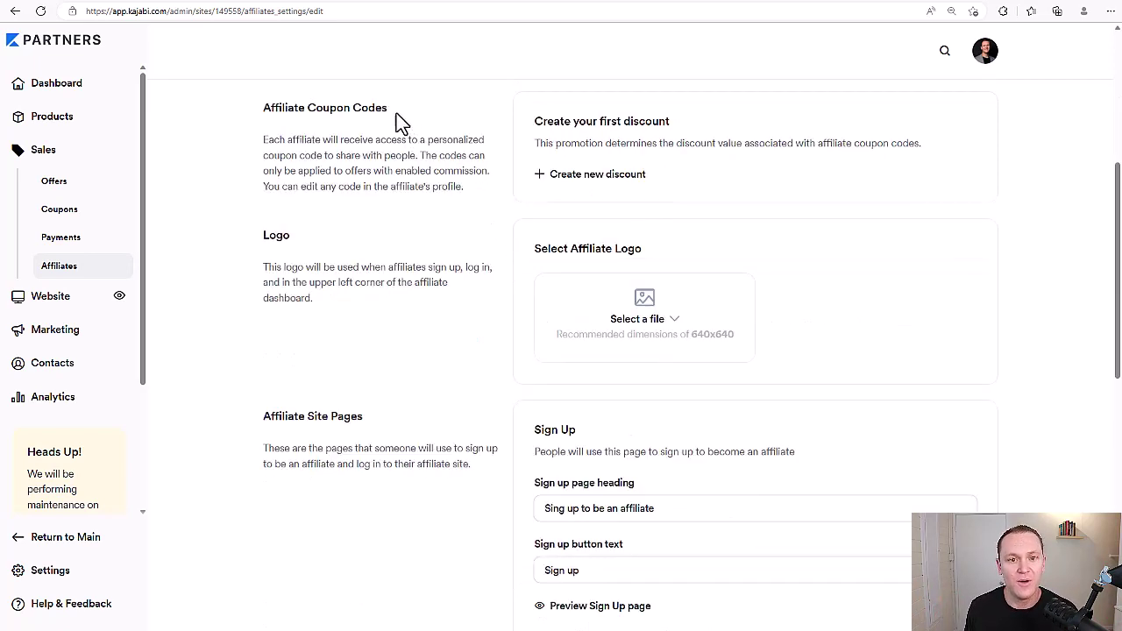
left_click_drag(396, 113, 182, 125)
left_click(237, 158)
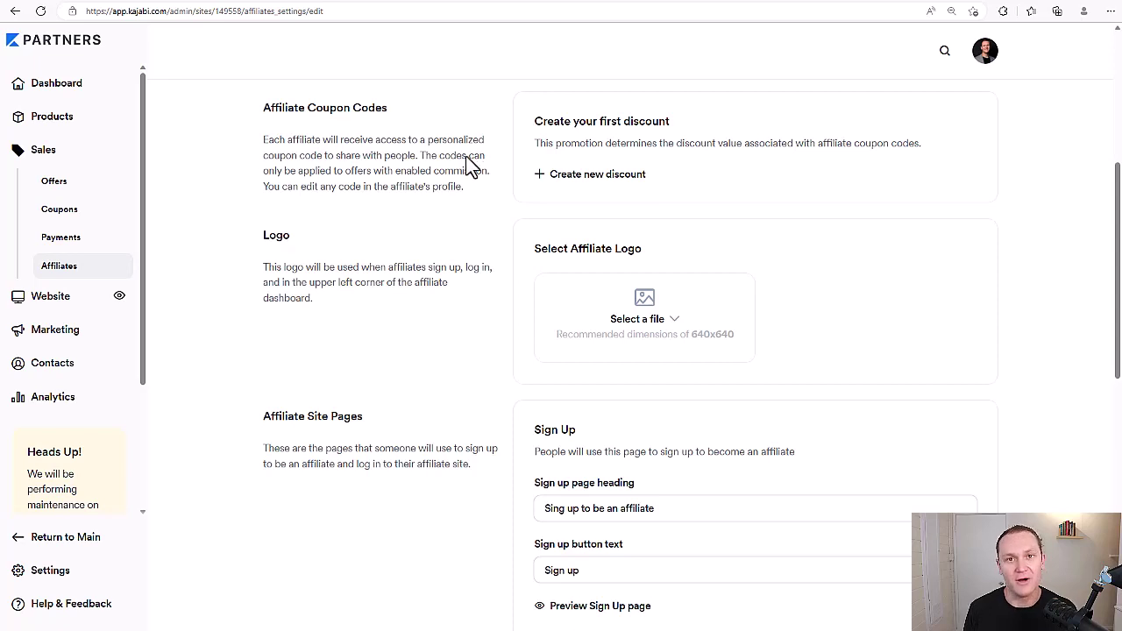
Examine the affiliate Logo section and its recommended image dimensions.
scroll(500, 160, "down", 1)
left_click_drag(526, 160, 681, 157)
left_click(876, 211)
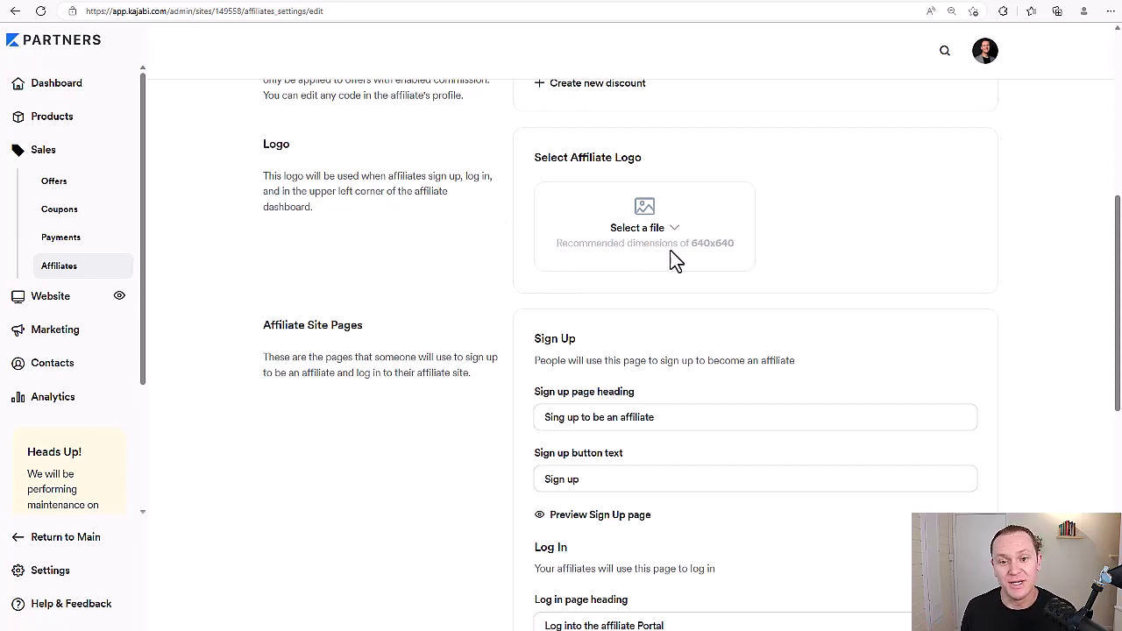
left_click_drag(691, 248, 746, 249)
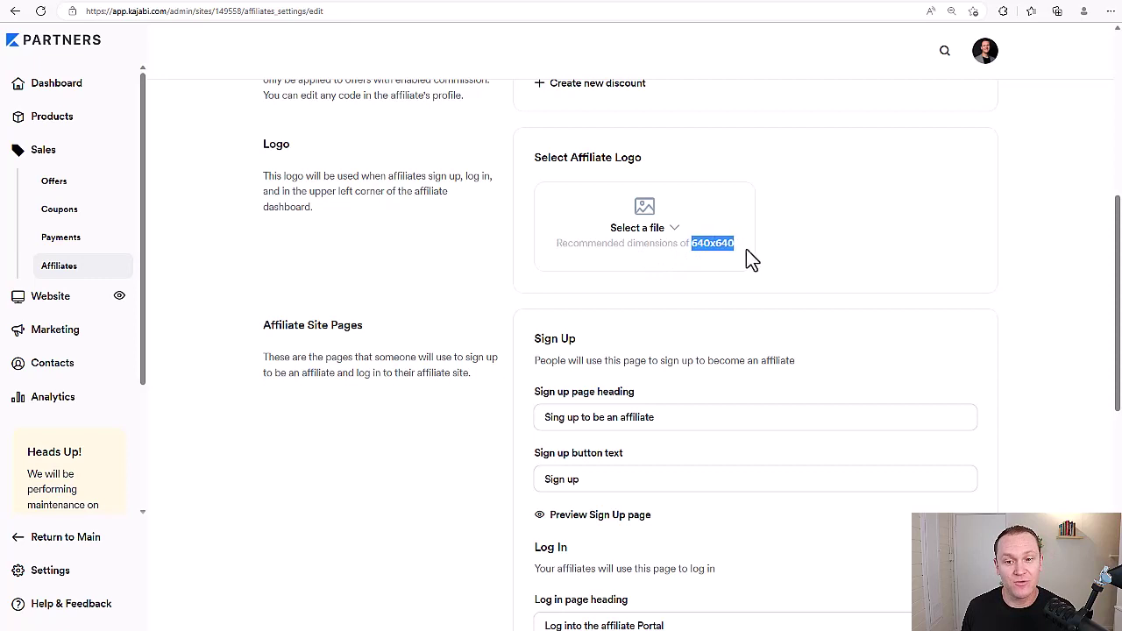
left_click(891, 252)
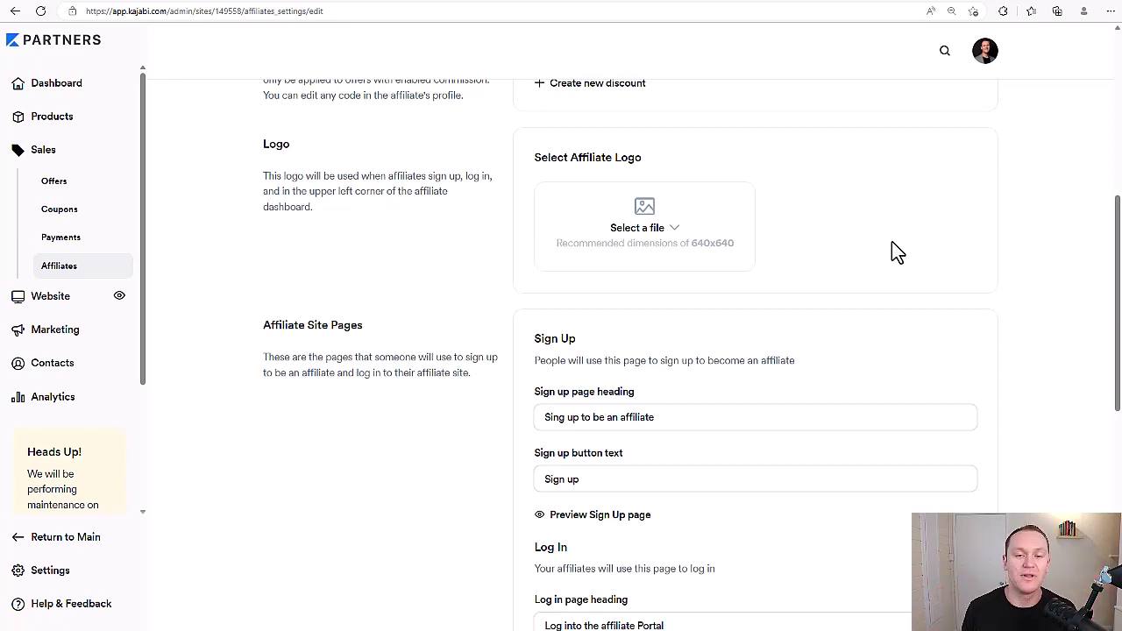
left_click_drag(700, 163, 476, 230)
left_click(476, 230)
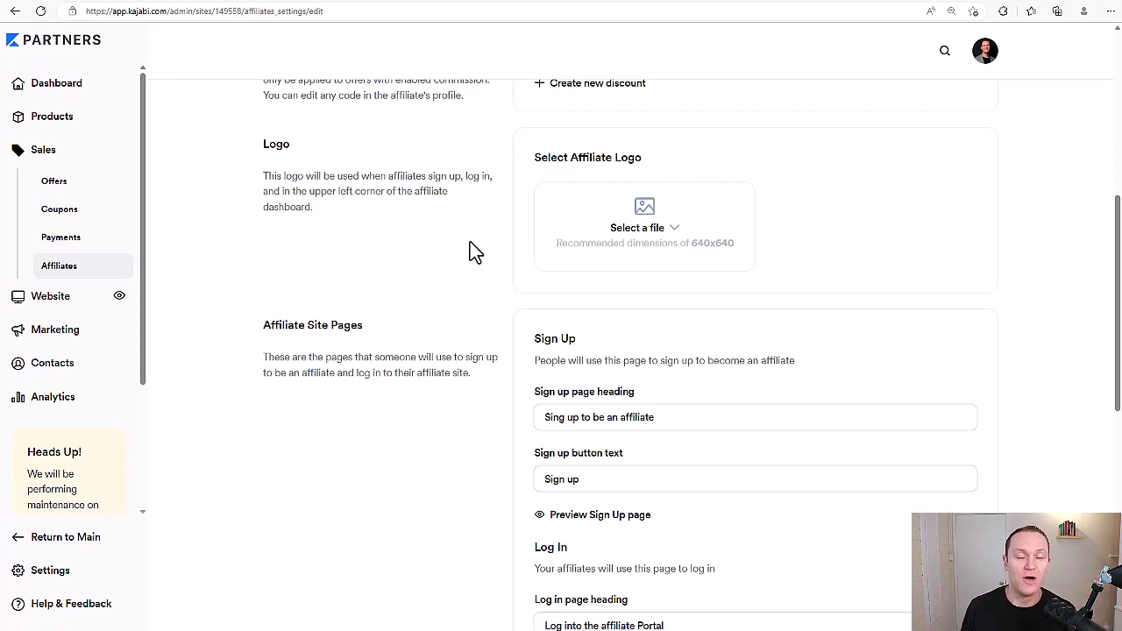
In the Affiliate Site Pages settings, set the sign up page heading to "Sign up to be an affiliate!".
scroll(471, 241, "down", 2)
left_click_drag(263, 159, 433, 150)
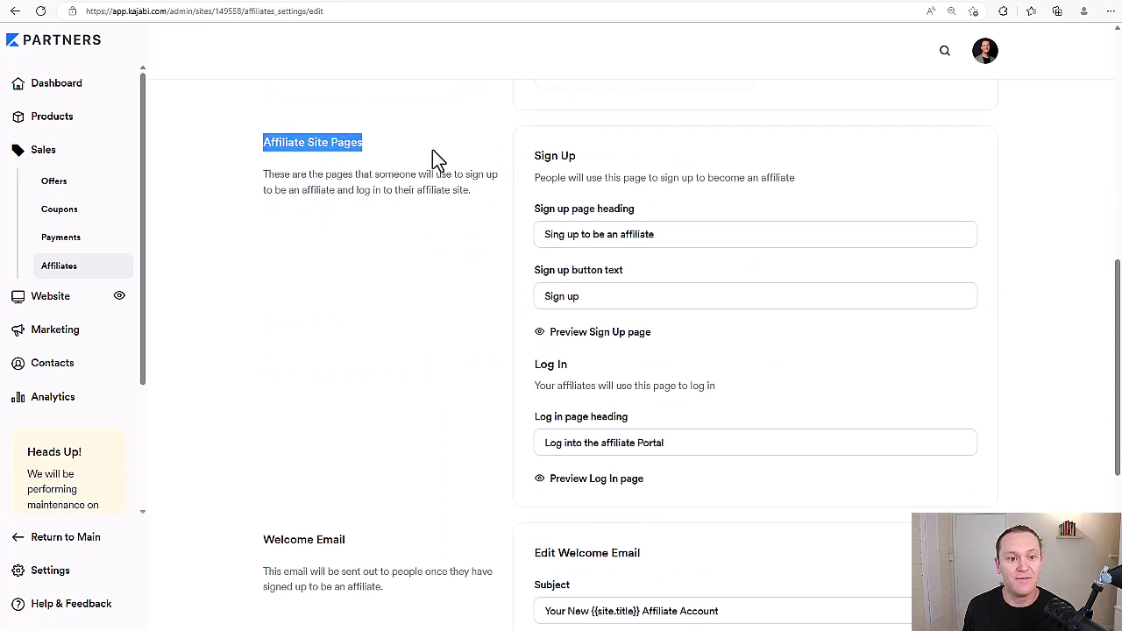
left_click(433, 150)
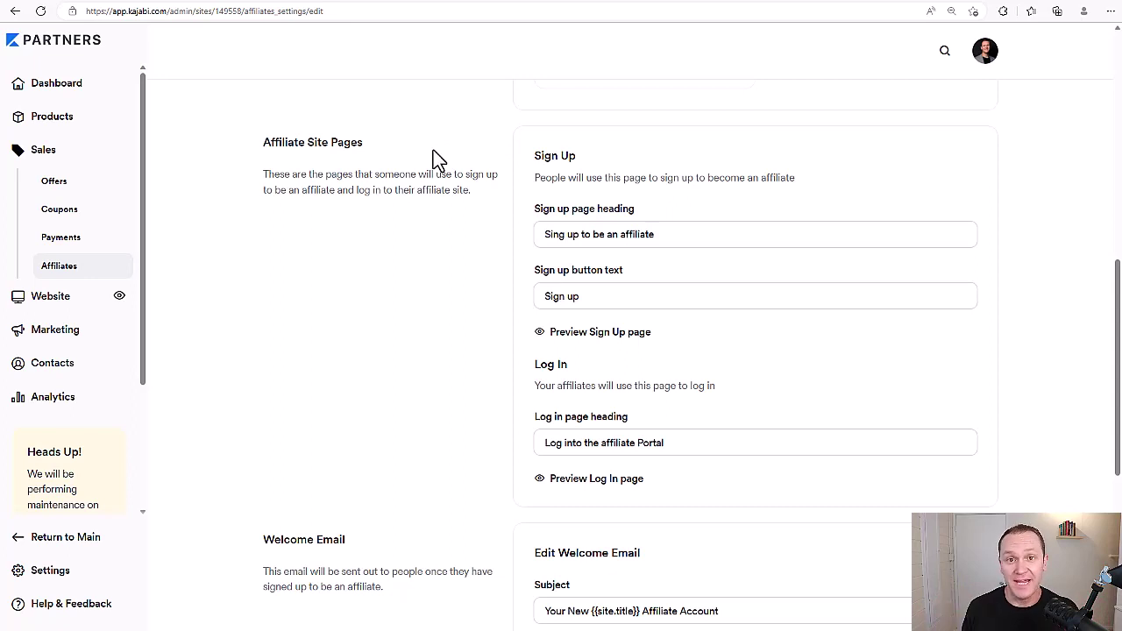
left_click(613, 234)
key("ctrl+z")
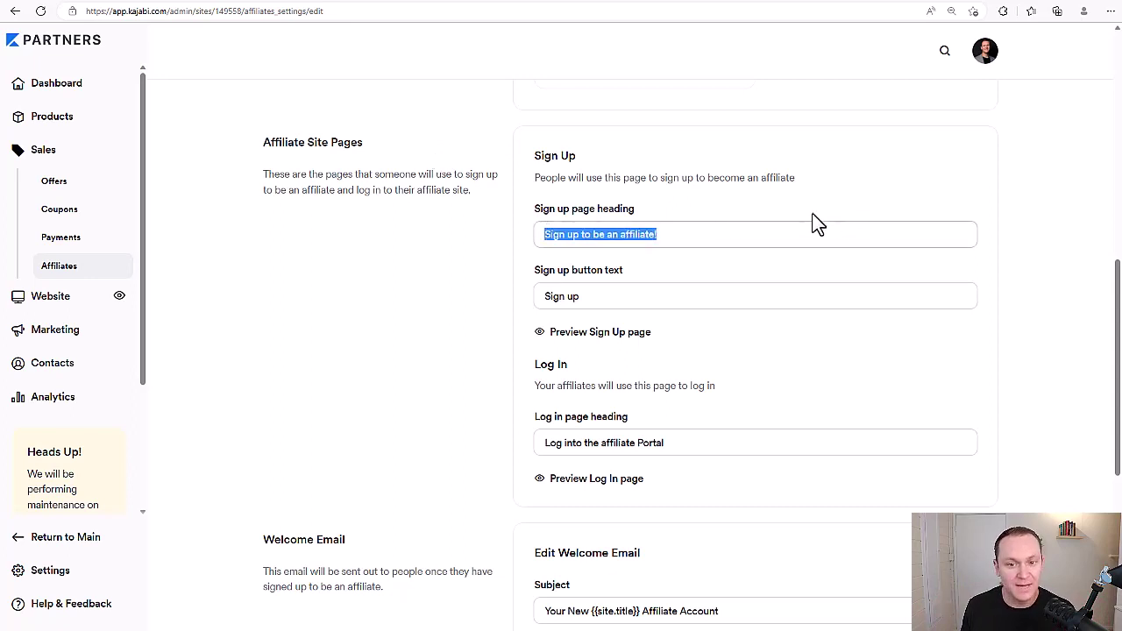
Check the sign up button text and open the sign up page preview in a new tab.
scroll(692, 228, "down", 1)
left_click(593, 201)
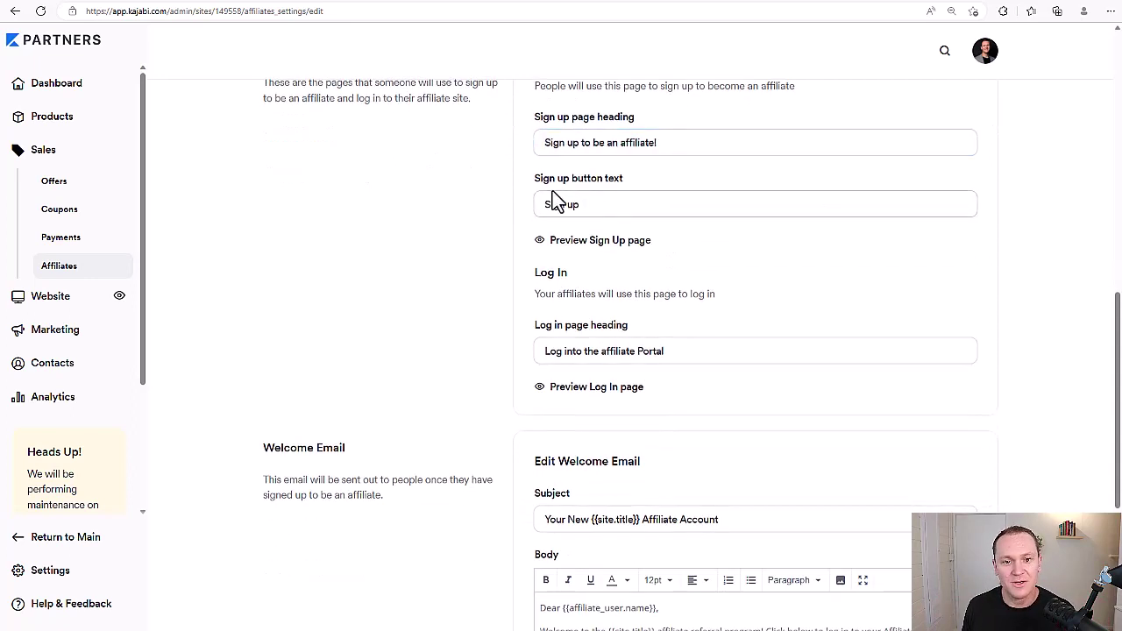
triple_click(604, 215)
key("Tab")
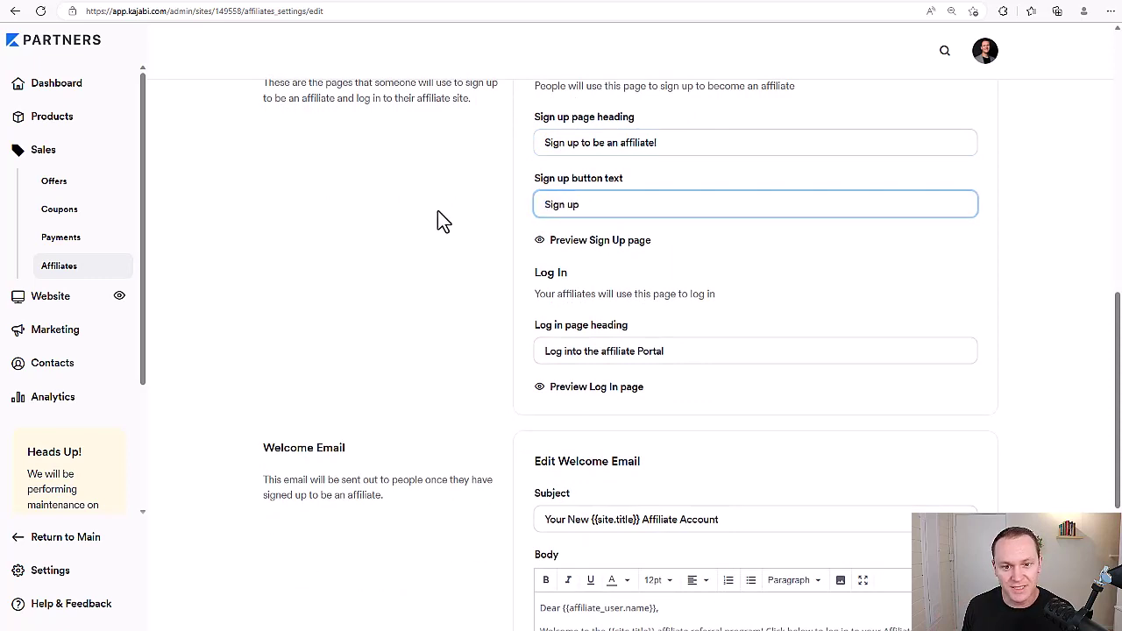
right_click(577, 250)
key("Escape")
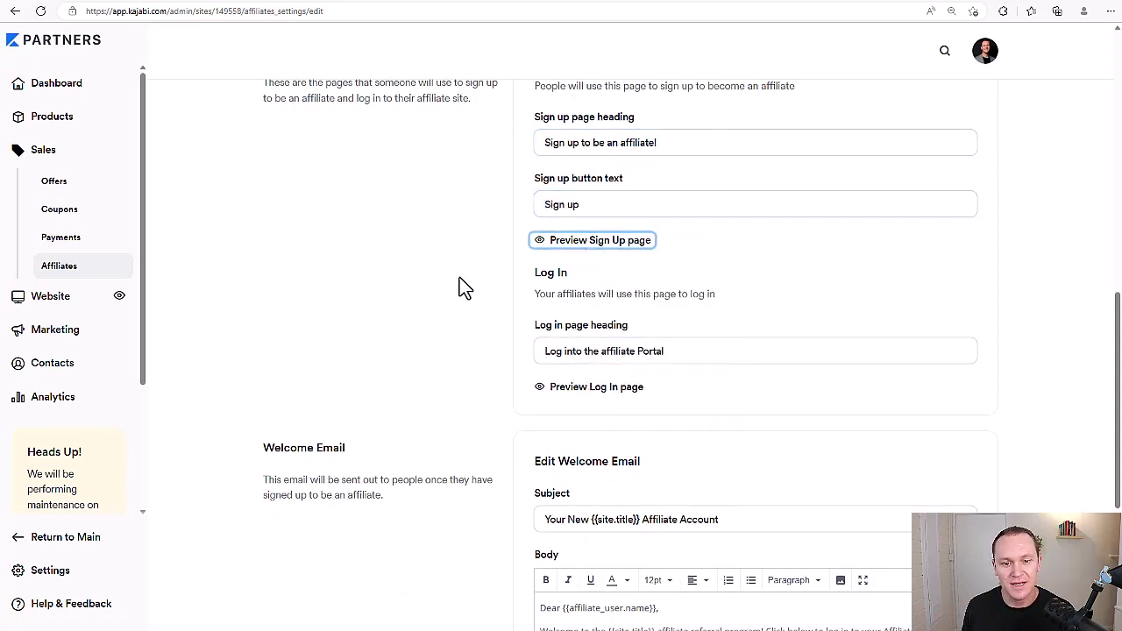
Check the log in page heading and open the log in page preview in a new tab.
scroll(525, 263, "down", 1)
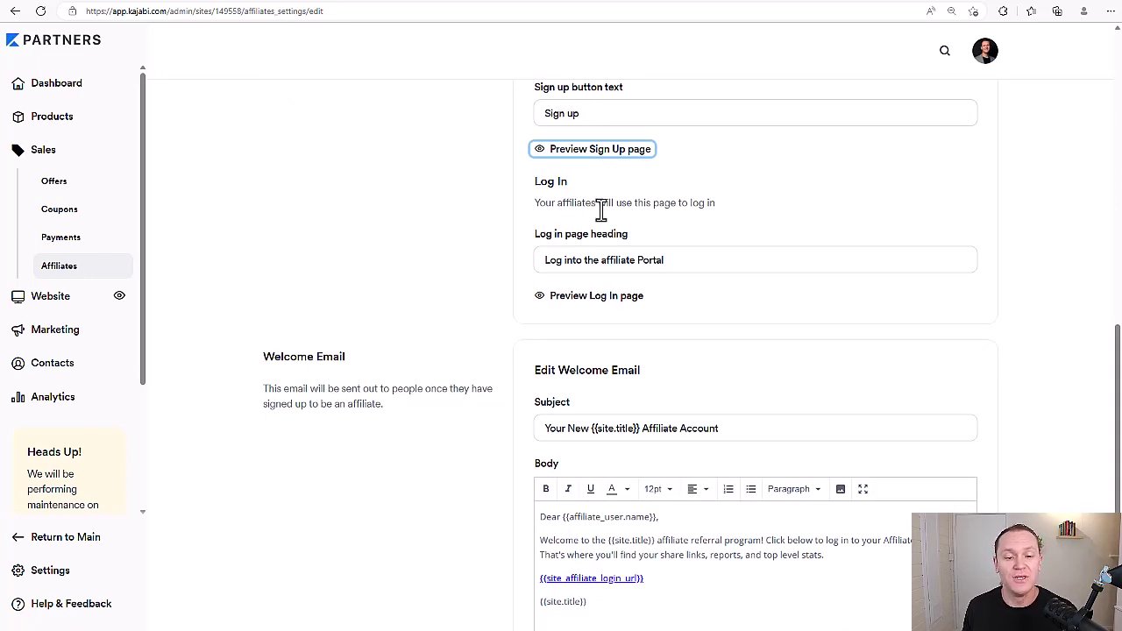
left_click_drag(543, 260, 774, 265)
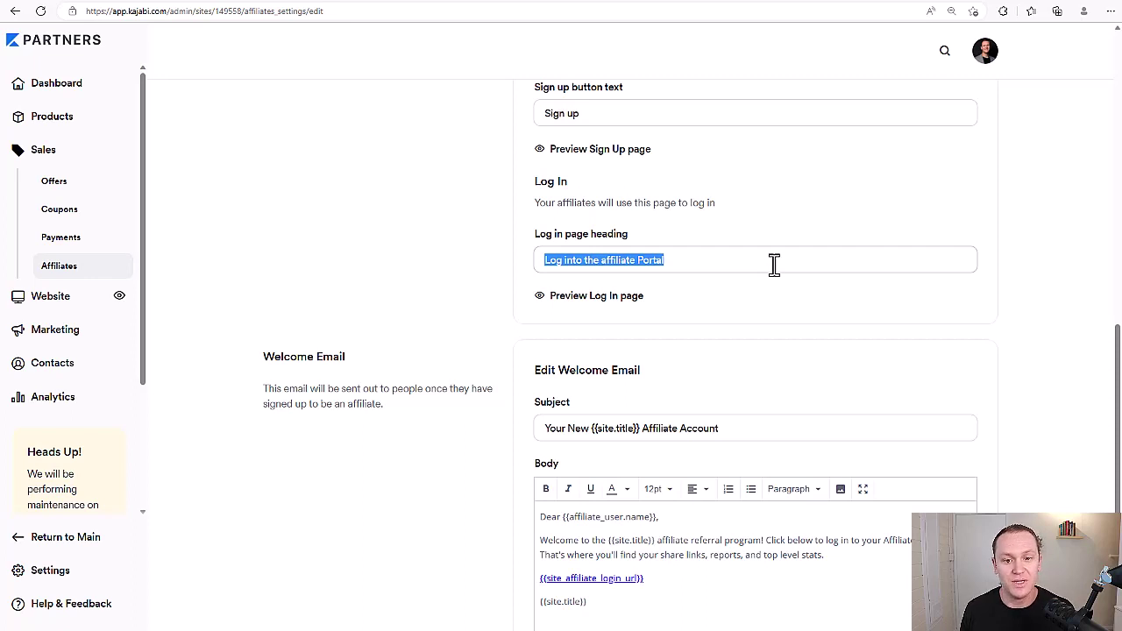
right_click(601, 297)
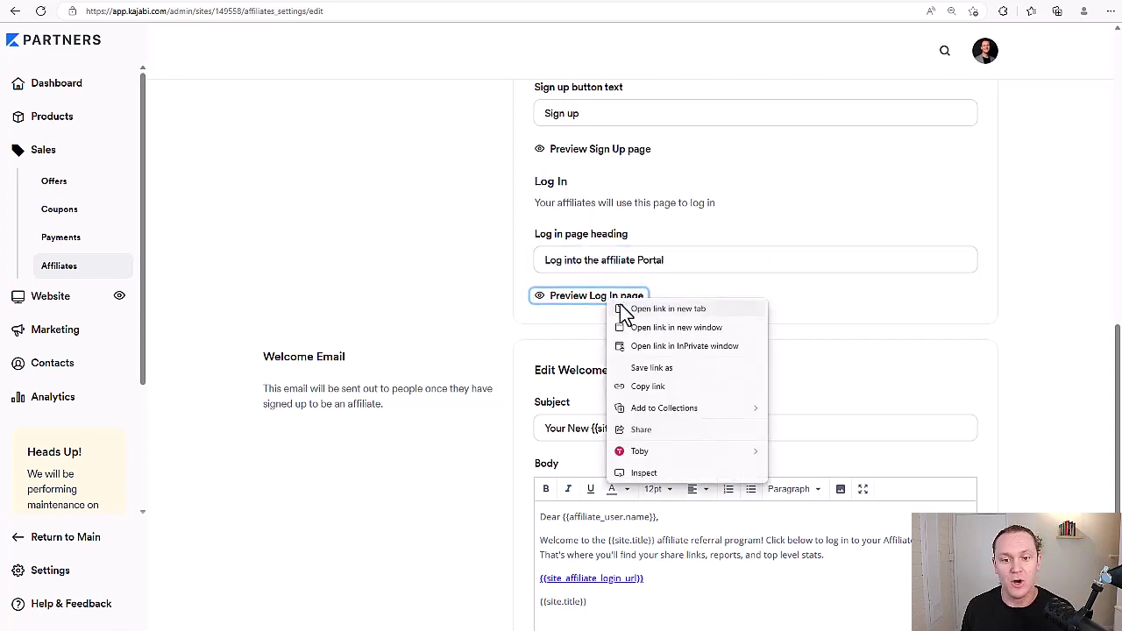
key("Escape")
key("ctrl+Tab")
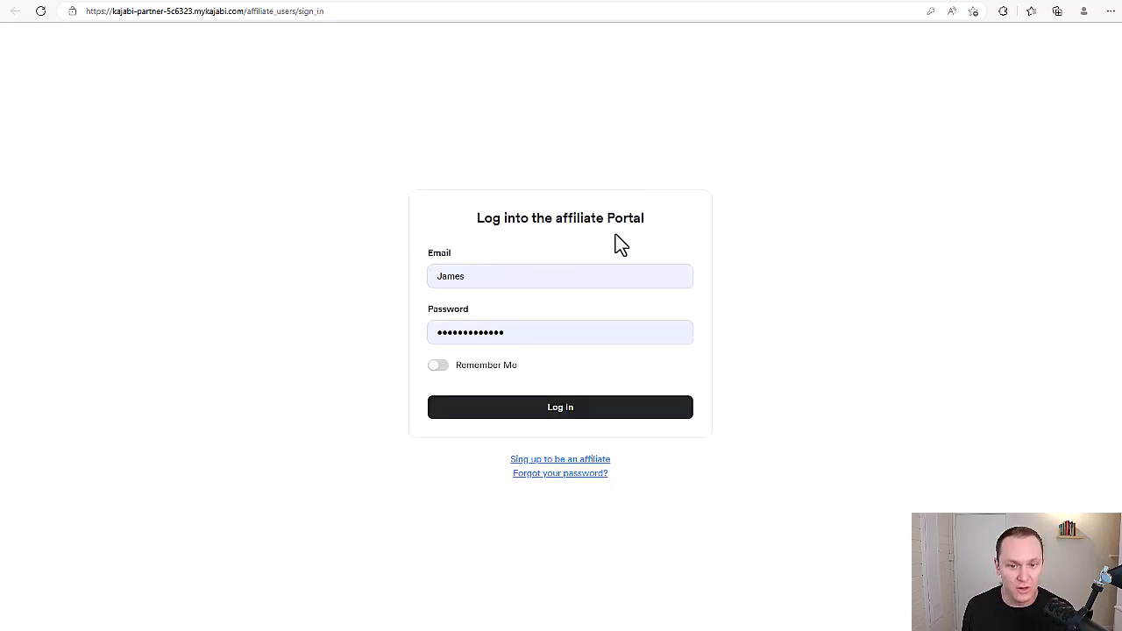
Compare the headings on the log in and sign up page previews with the affiliate site page settings.
left_click_drag(653, 220, 484, 226)
key("ctrl+w")
key("ctrl+w")
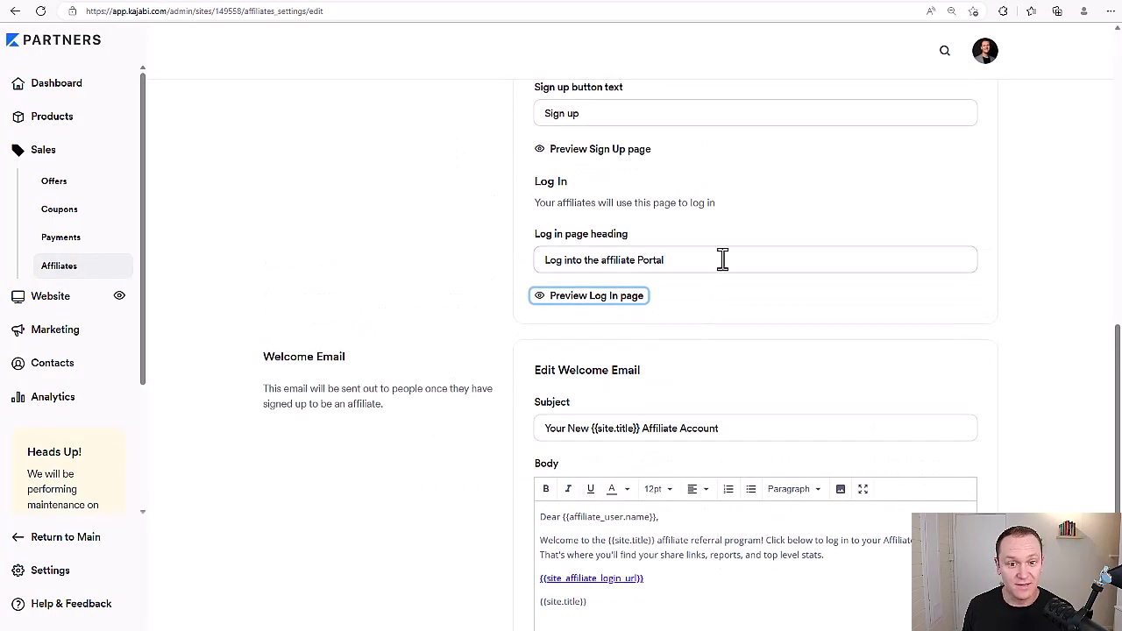
triple_click(679, 261)
left_click_drag(649, 260, 483, 214)
key("ctrl+Tab")
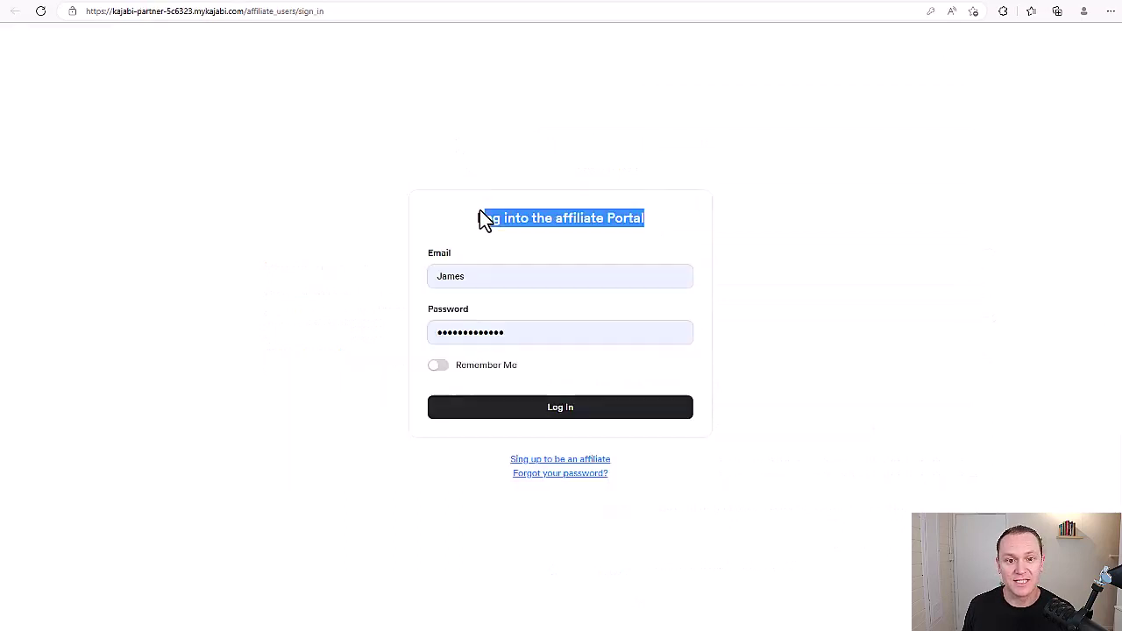
left_click(531, 172)
key("ctrl+Tab")
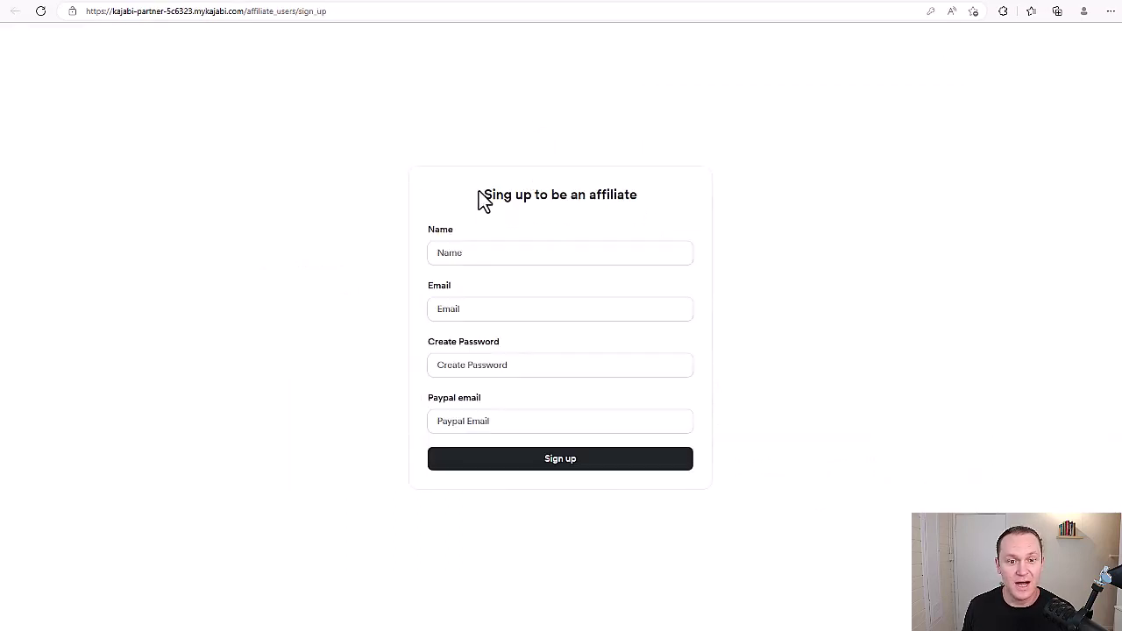
left_click_drag(481, 200, 701, 213)
key("ctrl+Tab")
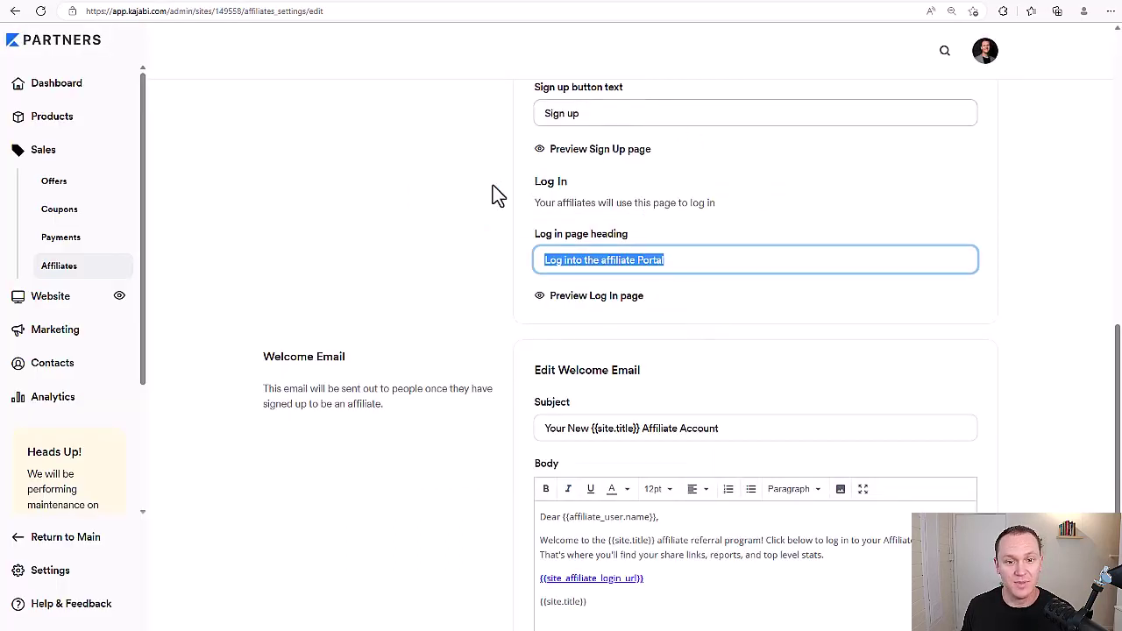
Examine the Welcome Email section of the settings and look back at the affiliate sign up form.
scroll(493, 185, "up", 2)
scroll(493, 185, "down", 5)
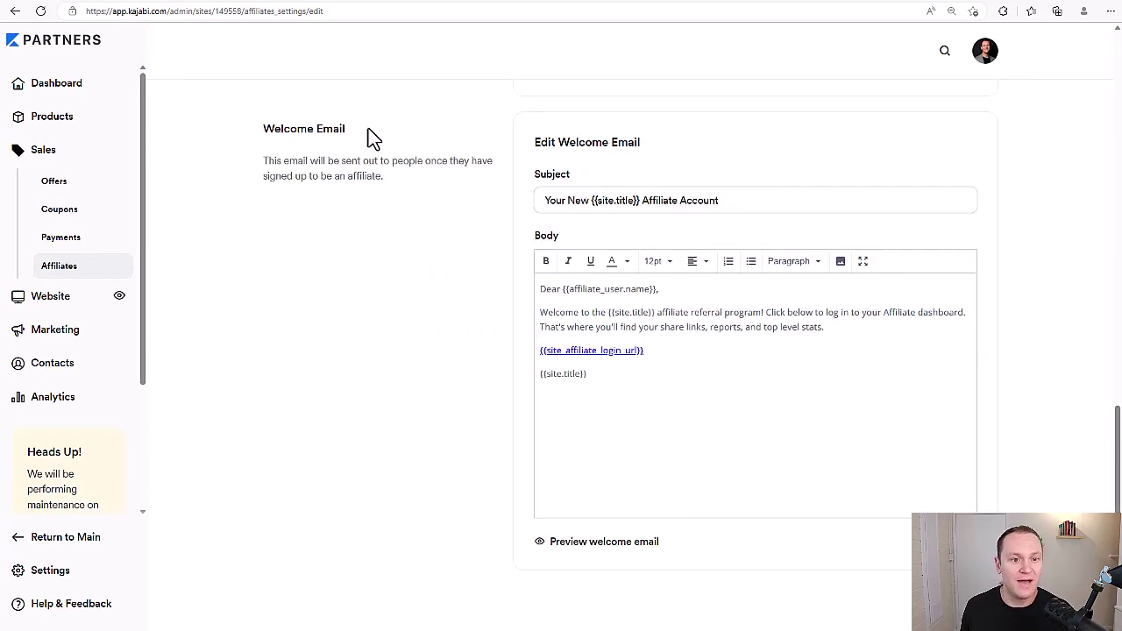
left_click_drag(368, 131, 259, 130)
left_click(201, 186)
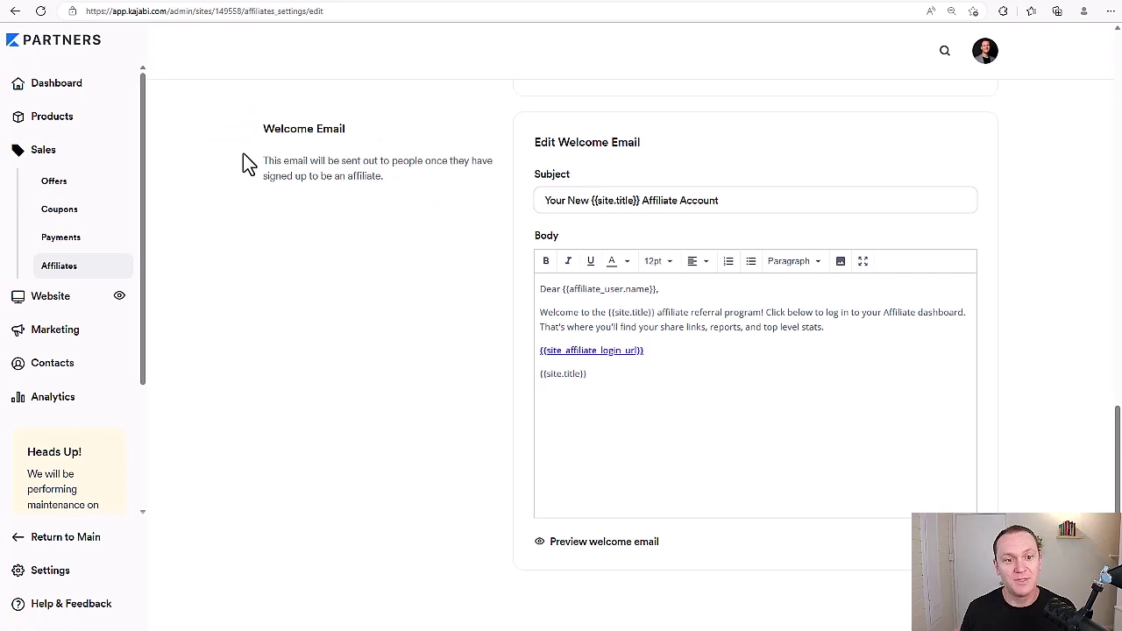
key("ctrl+Tab")
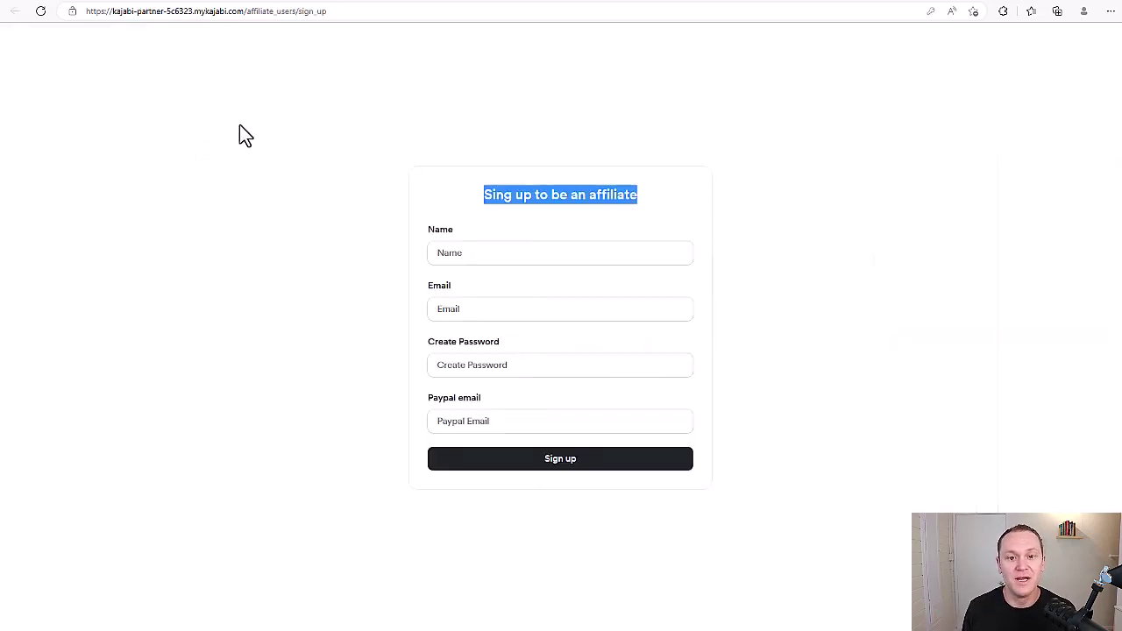
key("ctrl+shift+Tab")
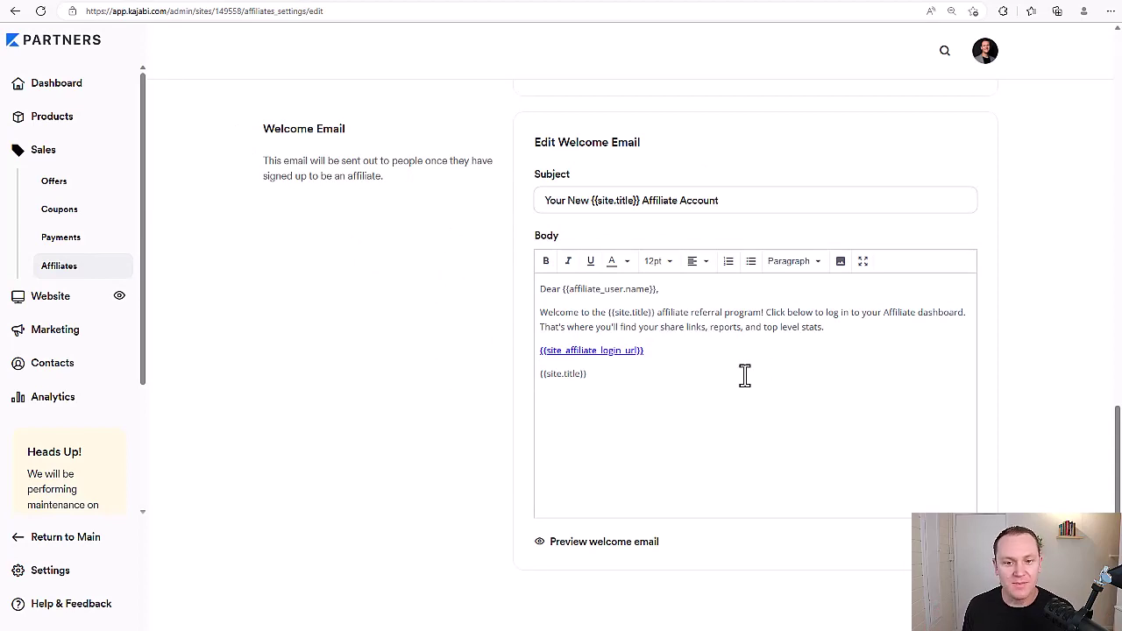
Check the welcome email's body text and save the affiliate settings.
left_click(674, 388)
key("ctrl+a")
left_click(456, 277)
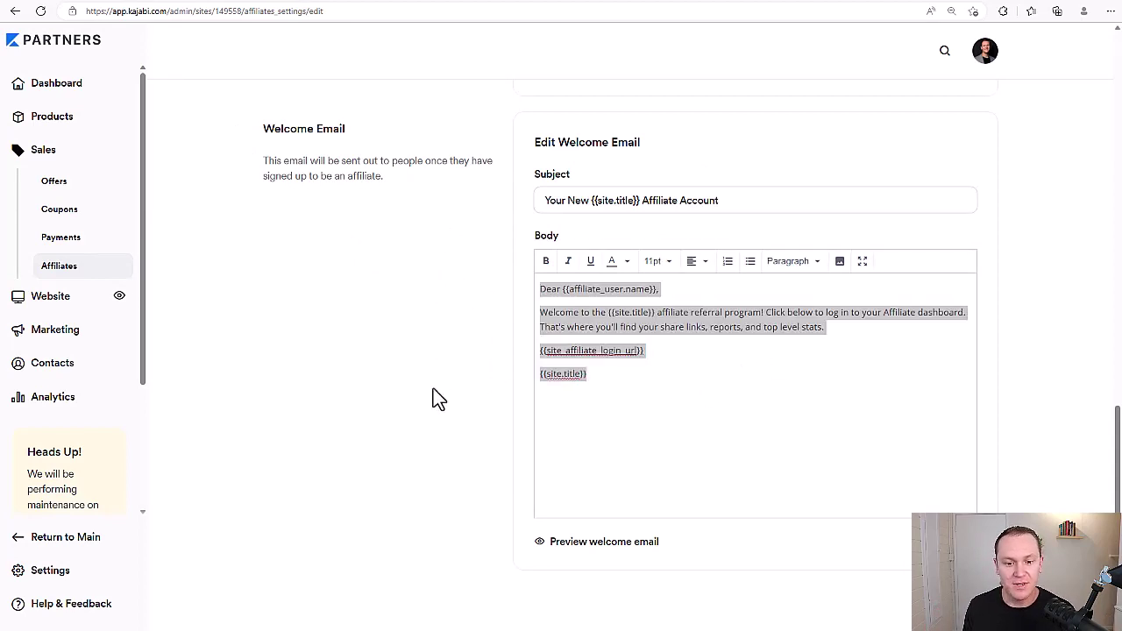
left_click(741, 422)
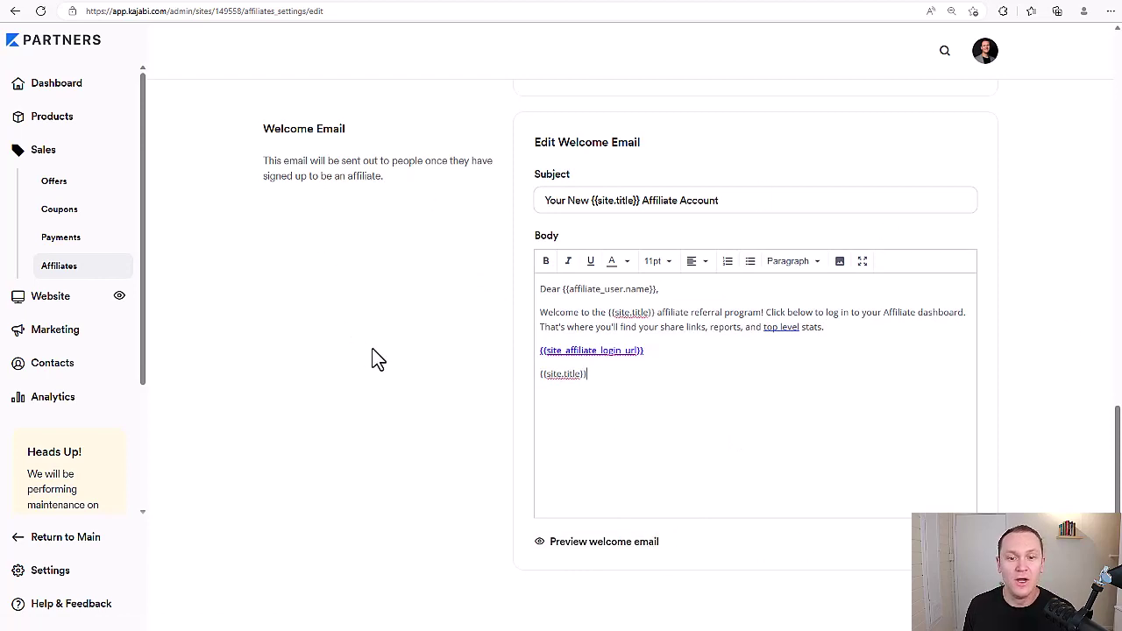
scroll(371, 358, "up", 10)
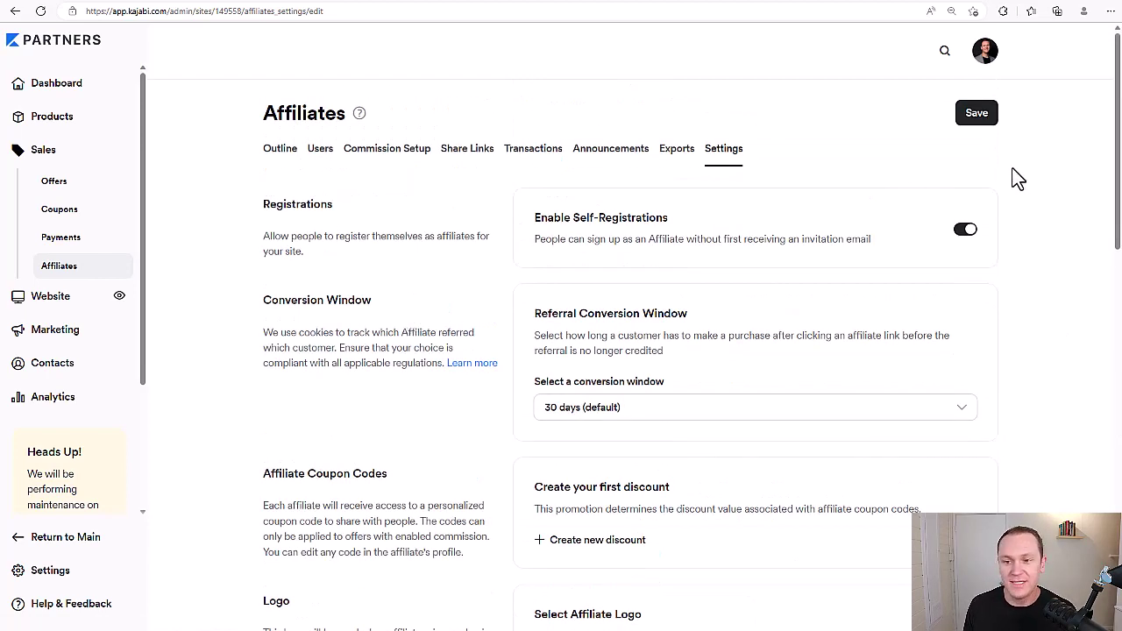
left_click(981, 115)
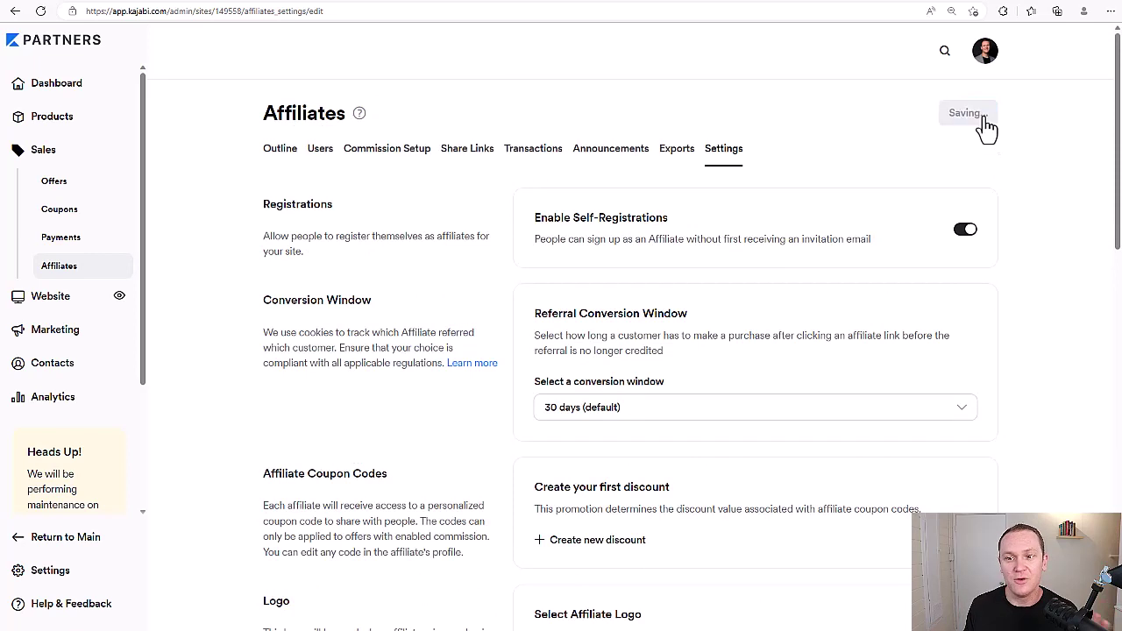